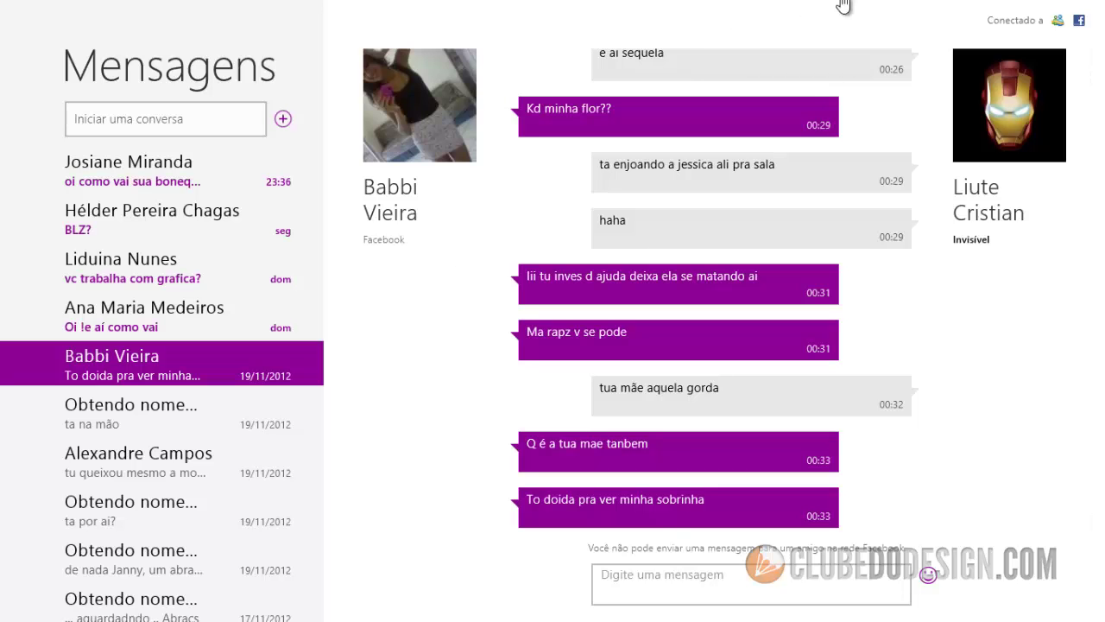
Check the search and settings panes of the Mensagens app, and close the app.
mouse_move(1079, 216)
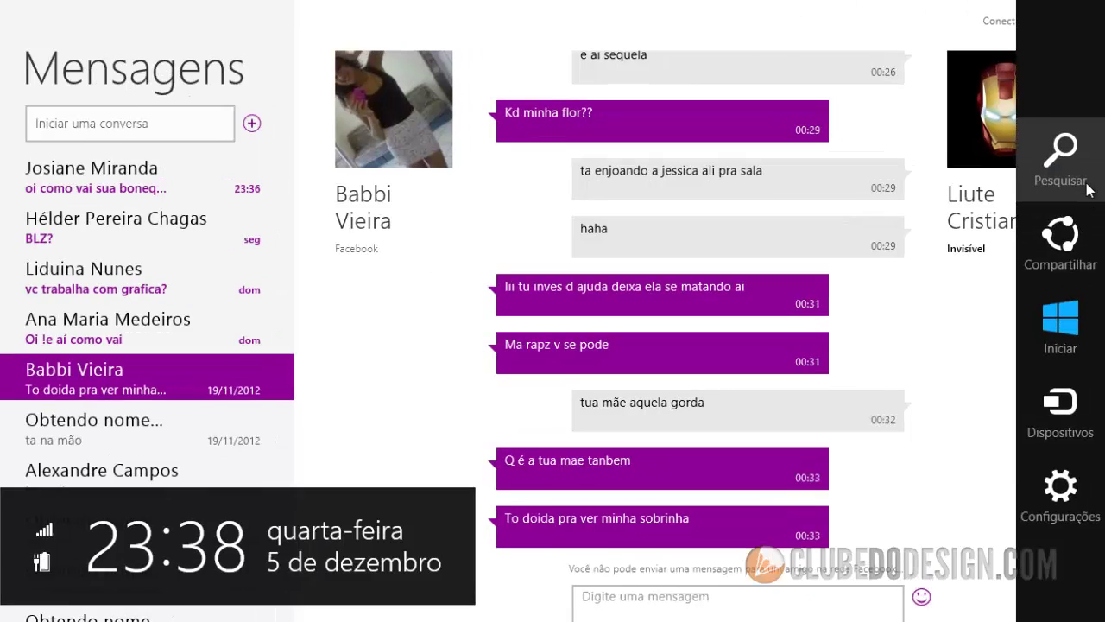
click(1081, 179)
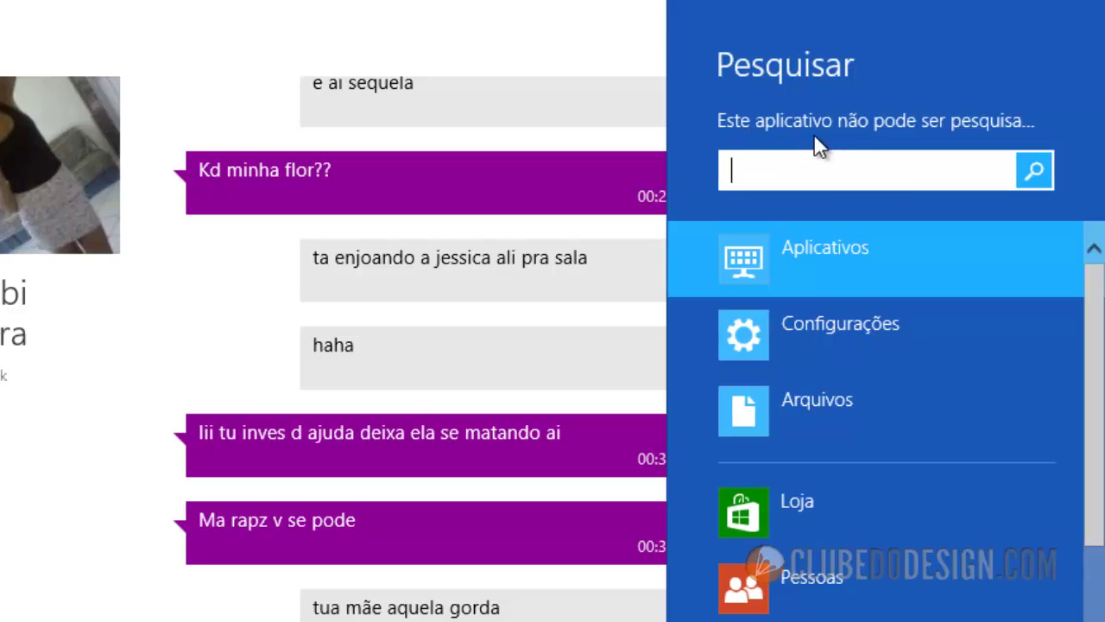
key(Escape)
mouse_move(1095, 365)
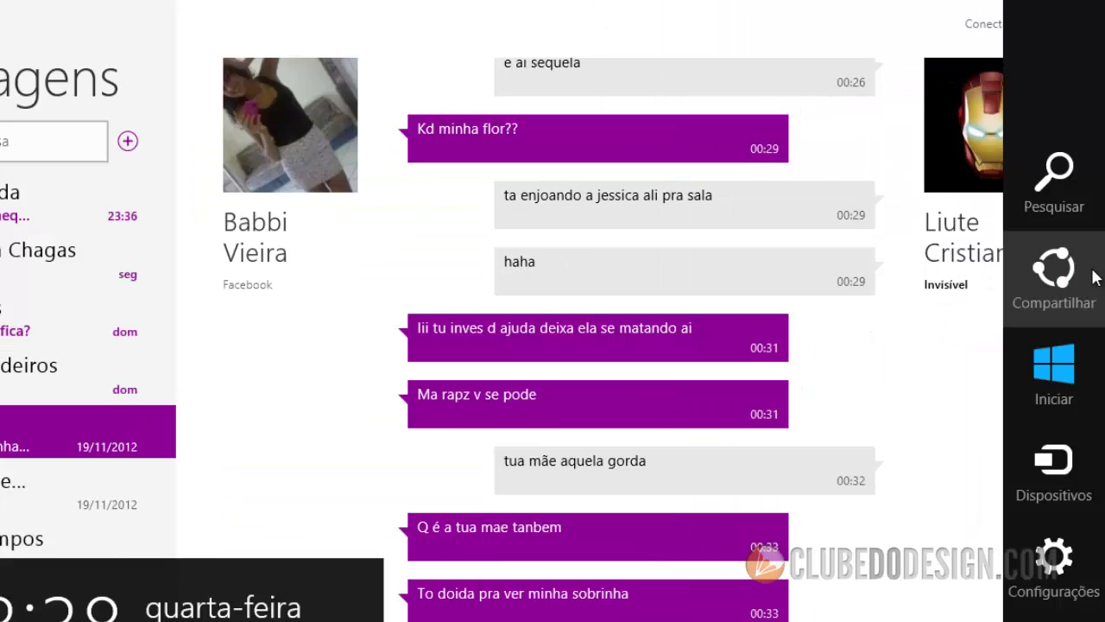
click(1069, 568)
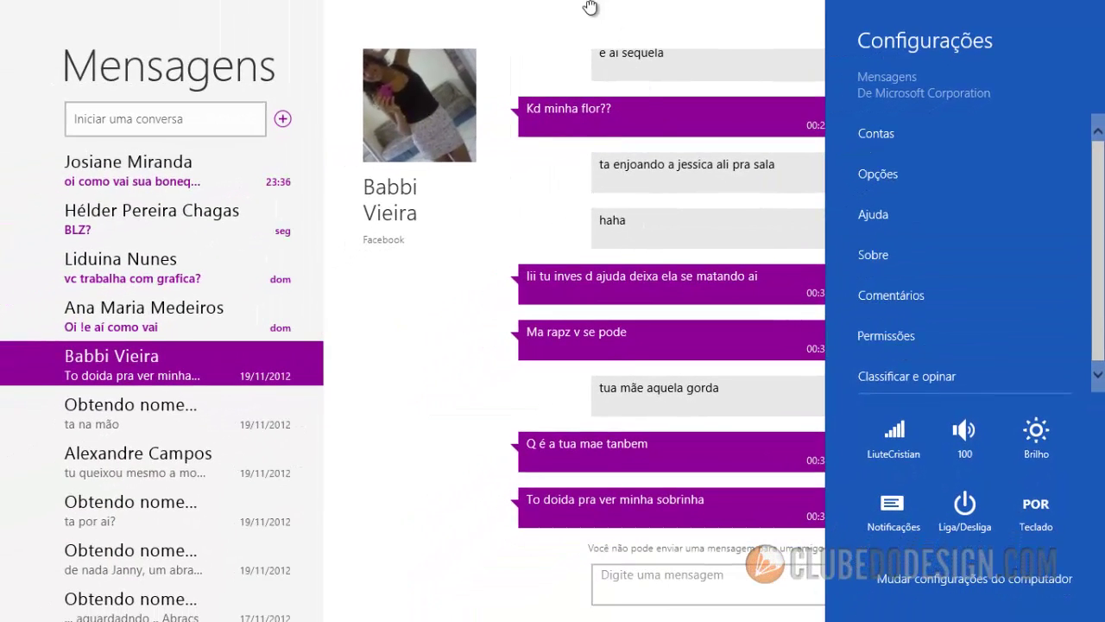
drag(493, 9, 553, 618)
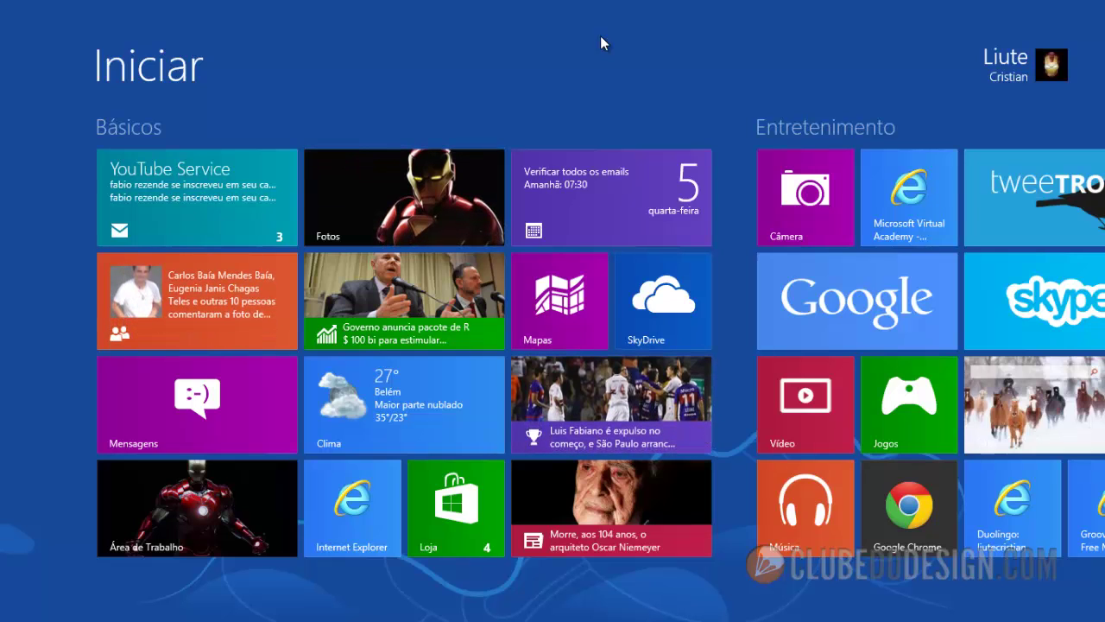
Open the full computer settings from the Start screen's settings options.
mouse_move(1103, 4)
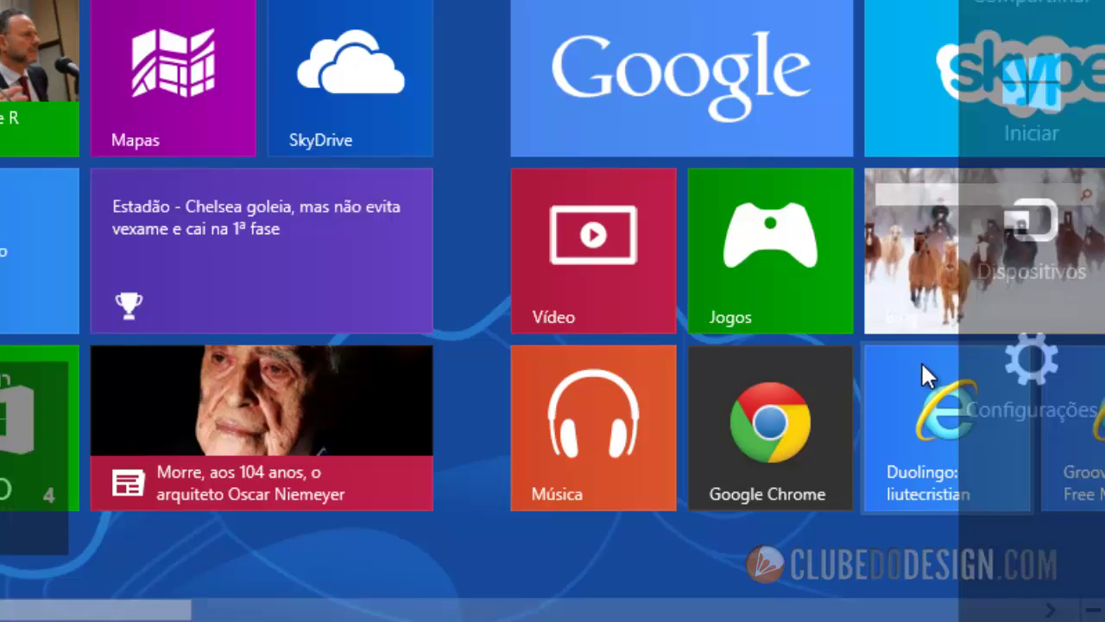
mouse_move(1103, 9)
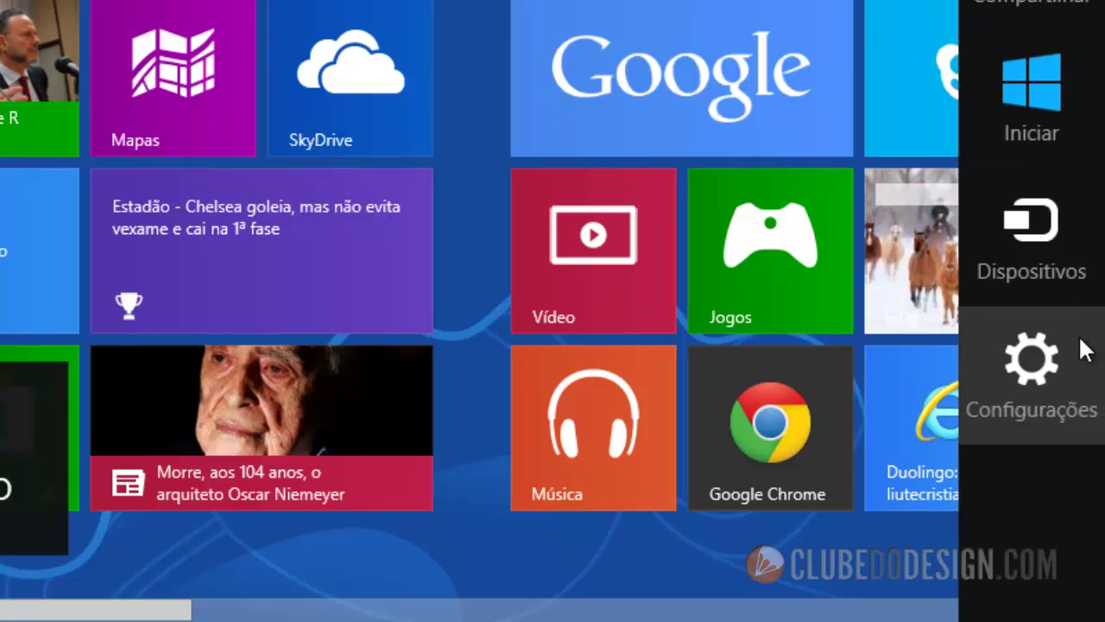
click(1069, 388)
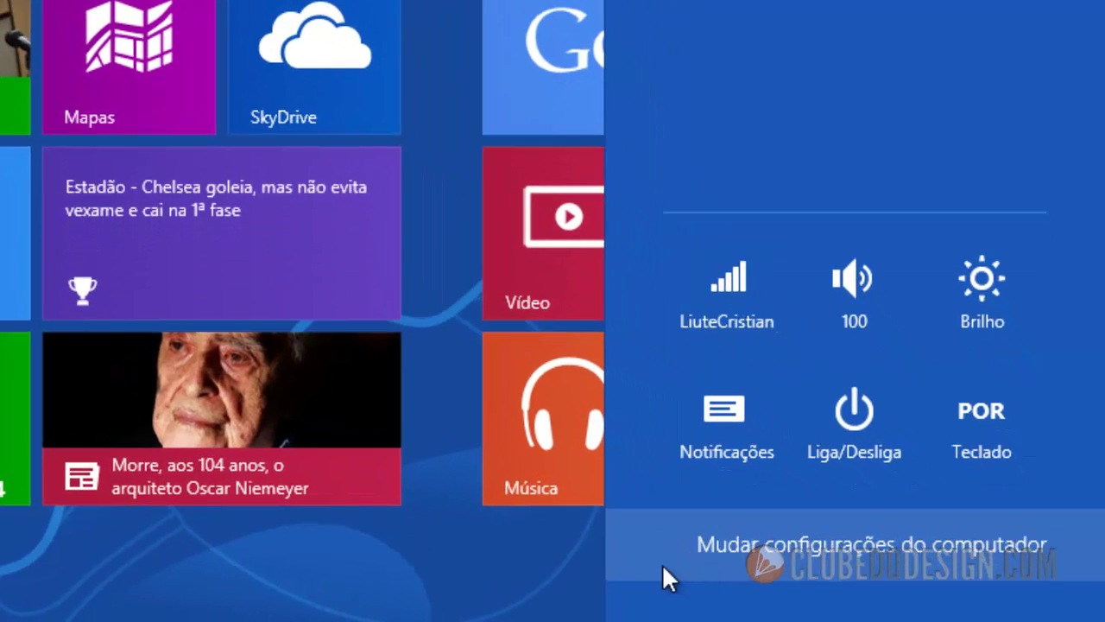
click(884, 557)
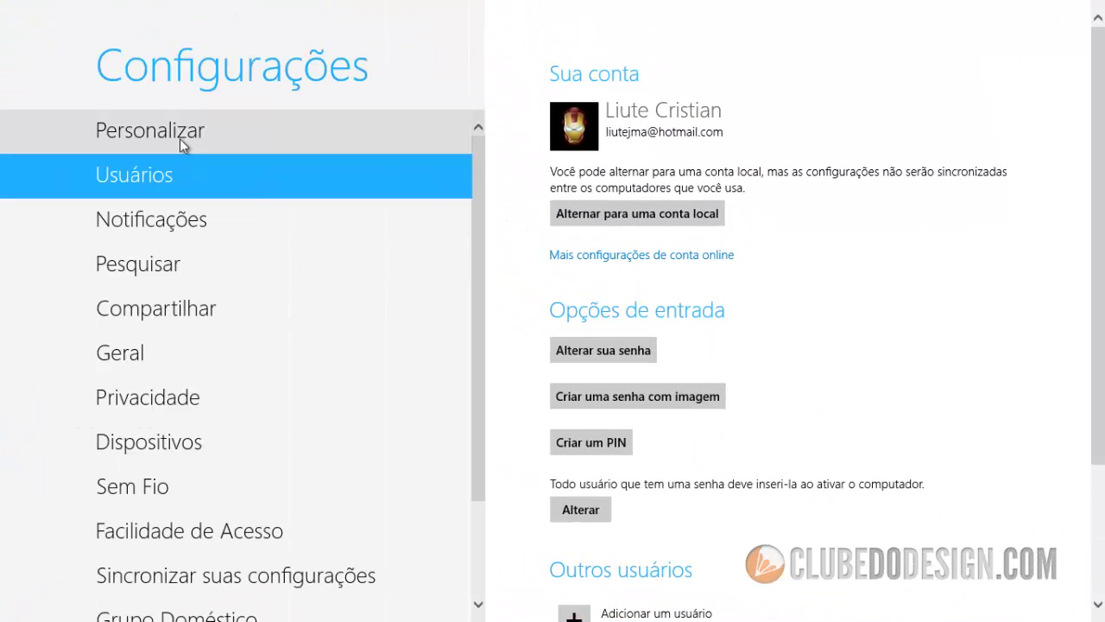
Browse the list of settings categories, viewing Personalizar, Usuários and Notificações.
click(171, 128)
drag(475, 168, 486, 161)
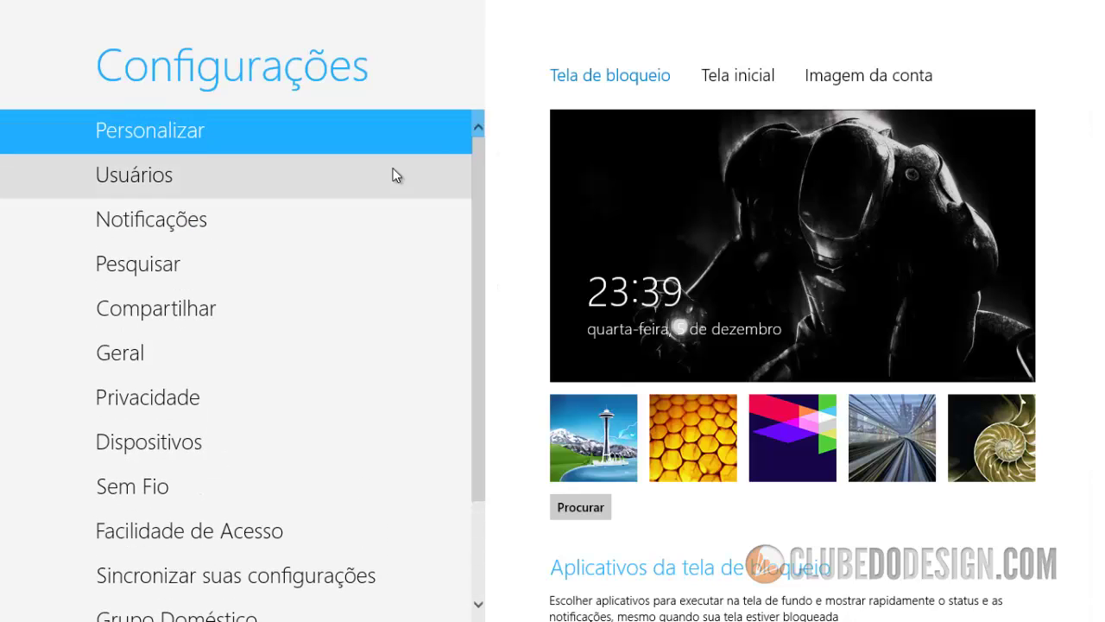
scroll(211, 254, down, 3)
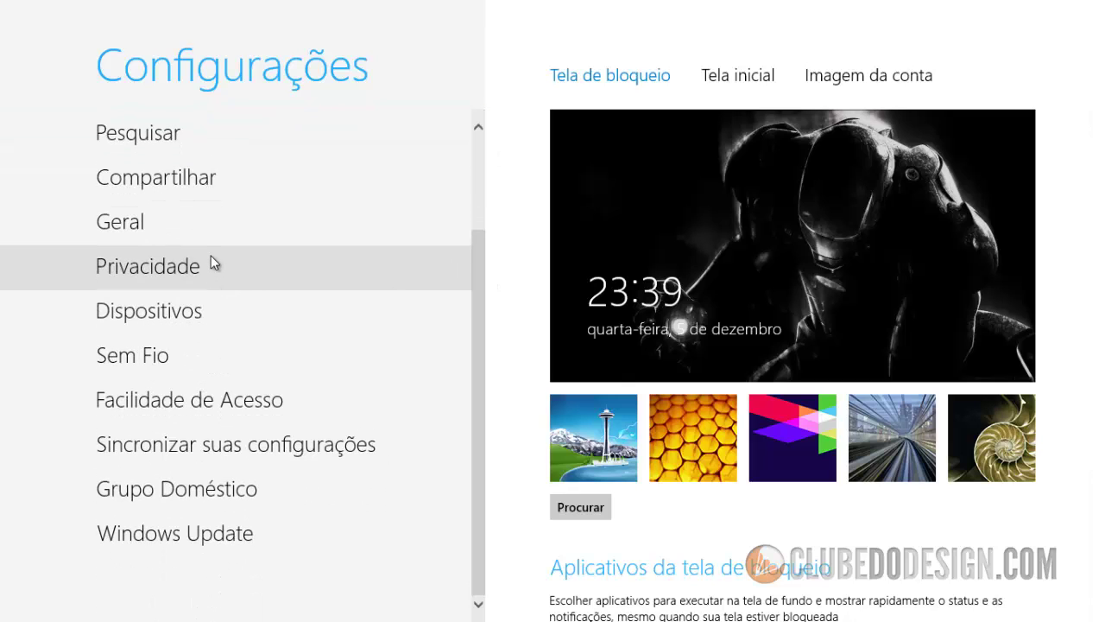
scroll(228, 304, up, 3)
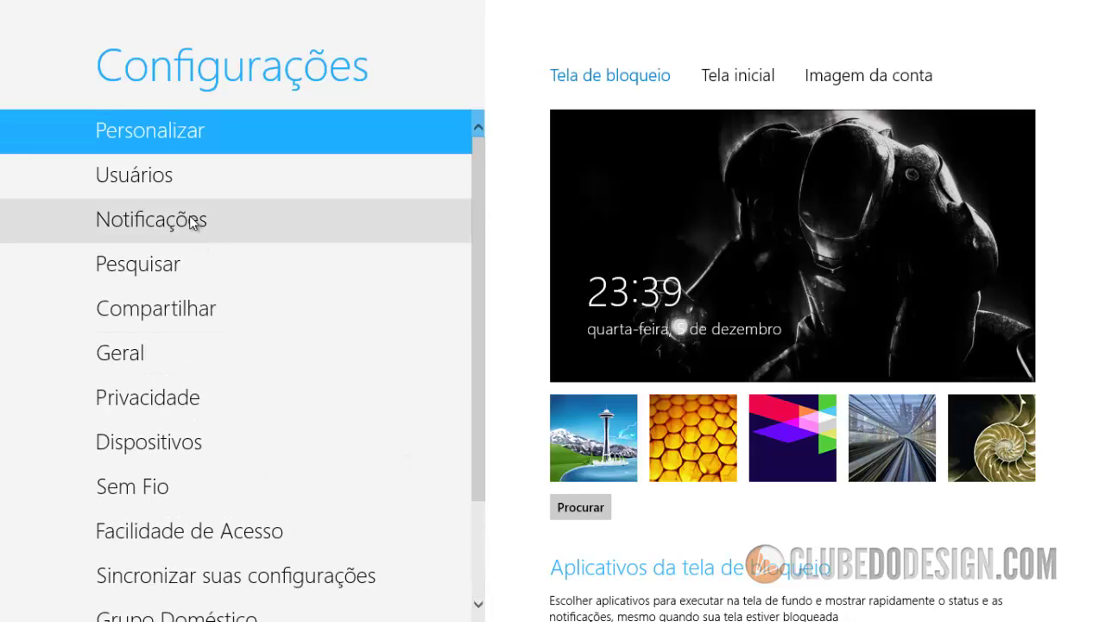
click(183, 176)
click(183, 217)
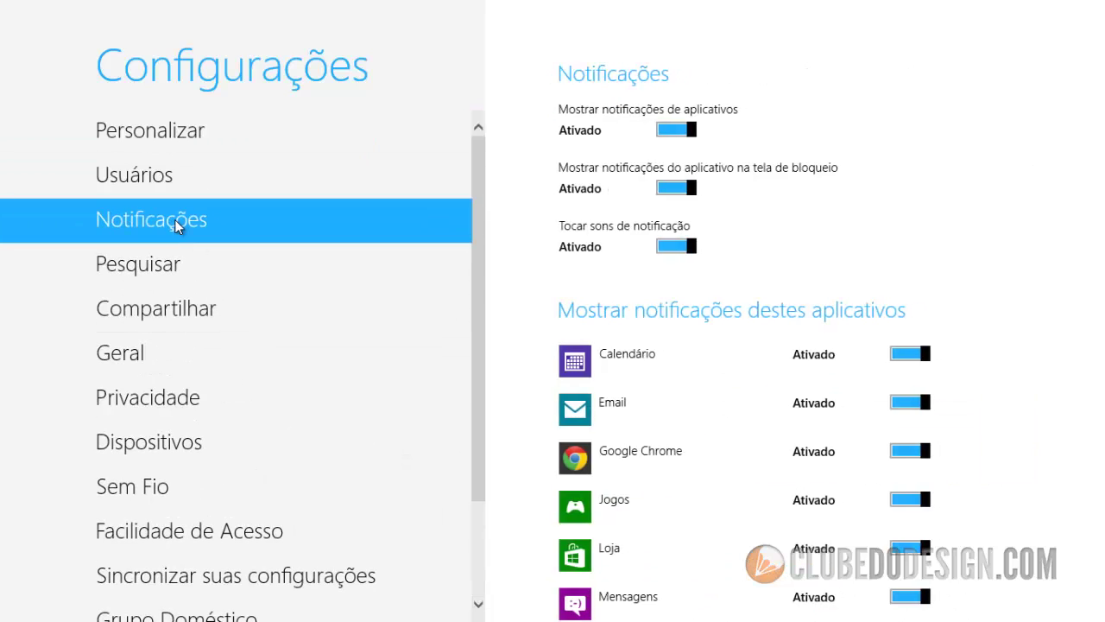
Review the Tela de bloqueio, Tela inicial and Imagem da conta sections of Personalizar, and return to Tela de bloqueio.
click(192, 130)
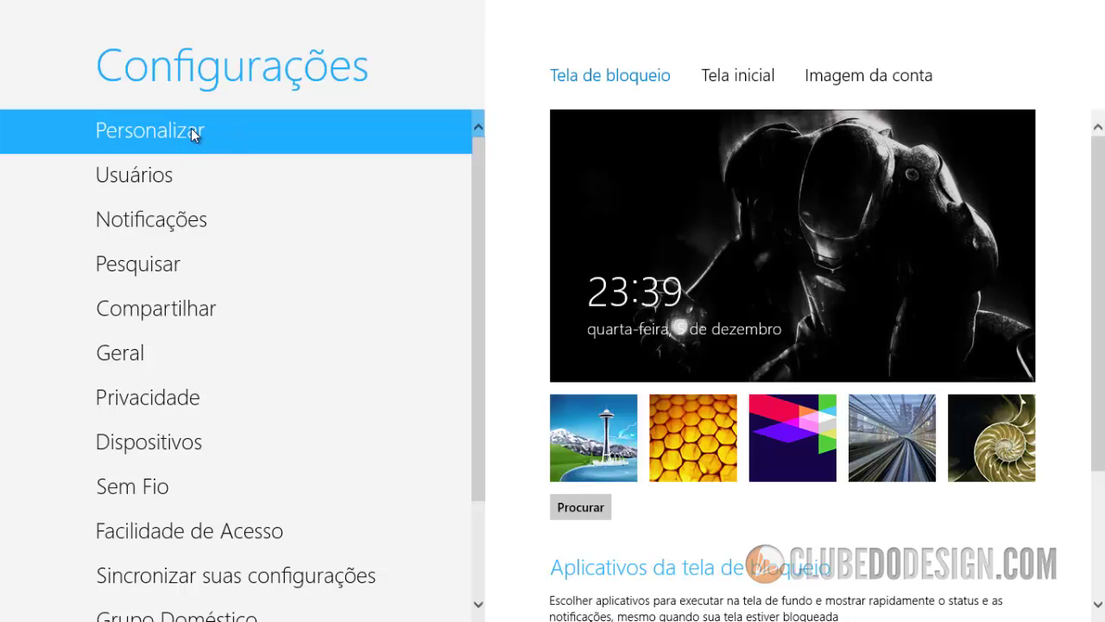
scroll(783, 251, down, 2)
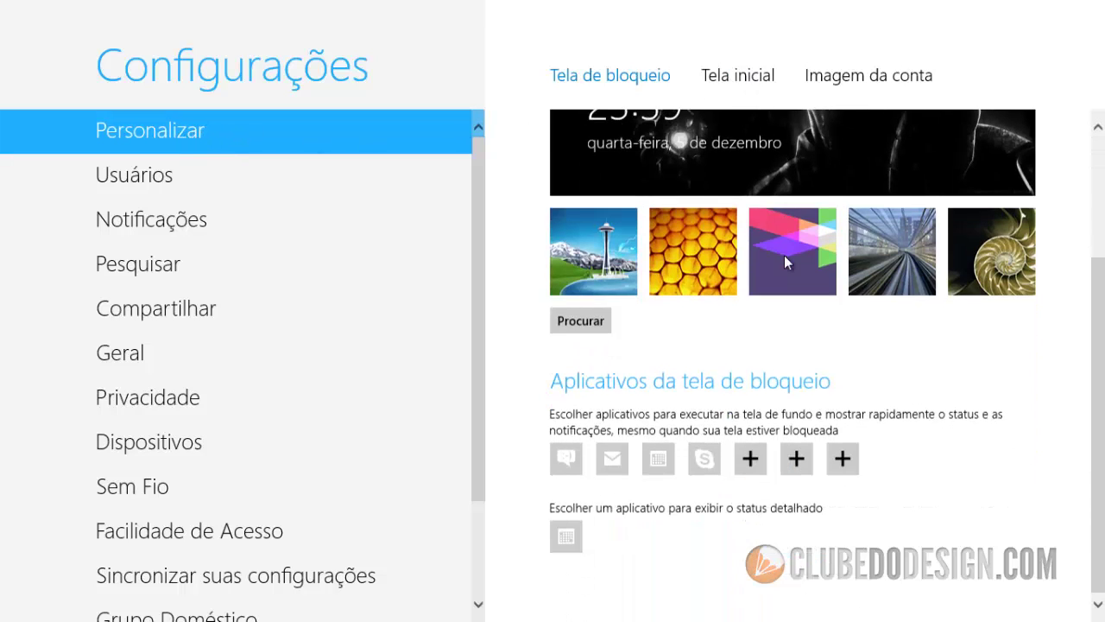
scroll(784, 255, up, 2)
scroll(782, 255, up, 1)
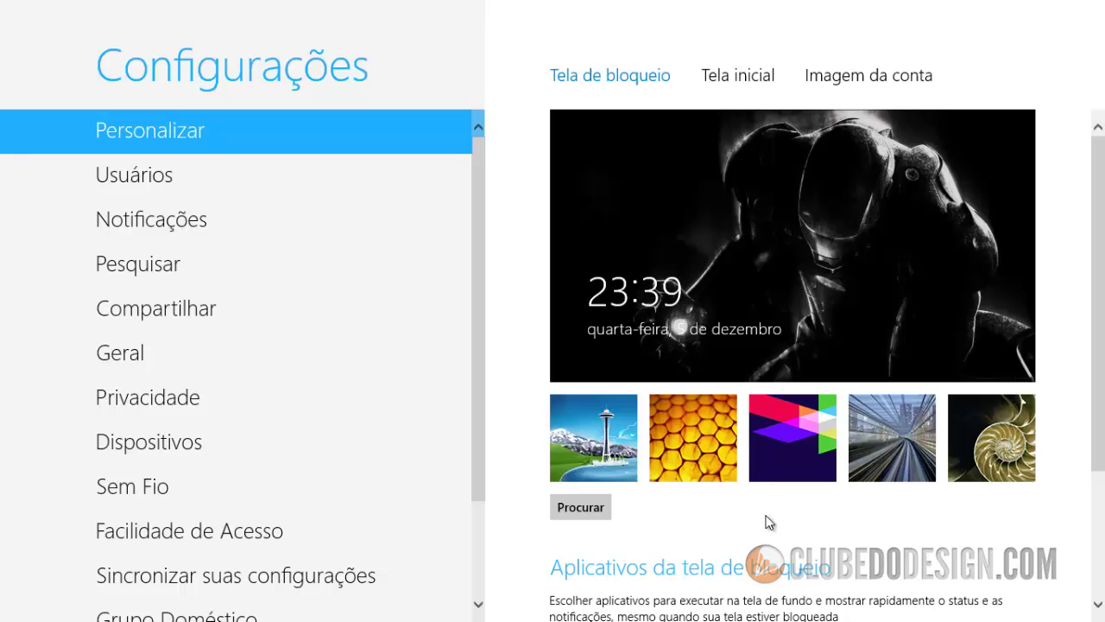
scroll(758, 316, down, 1)
scroll(758, 317, up, 2)
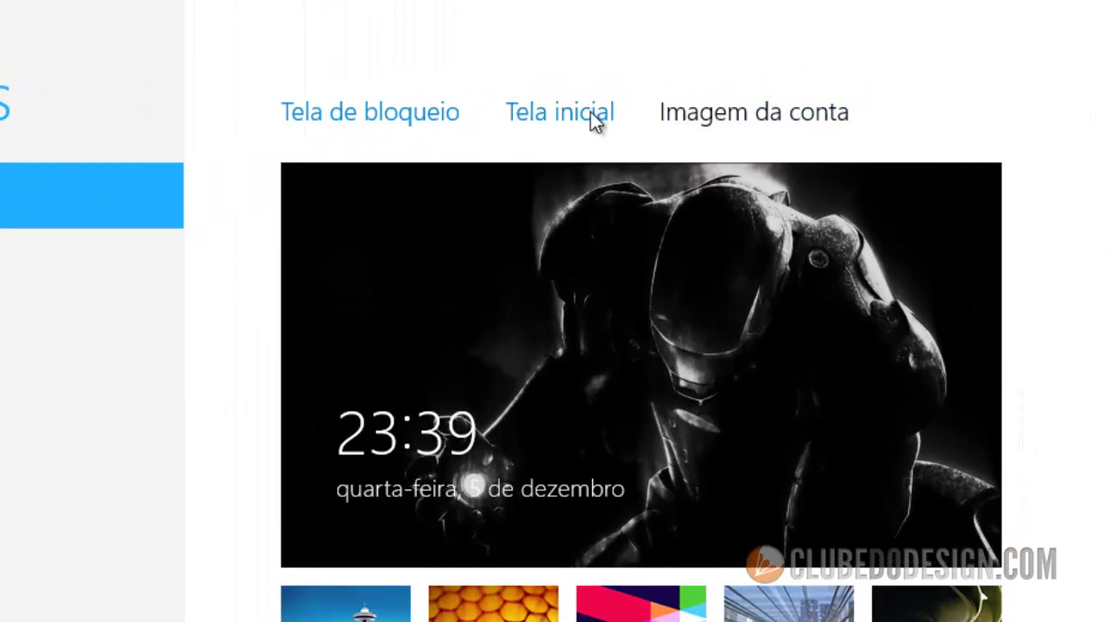
click(567, 120)
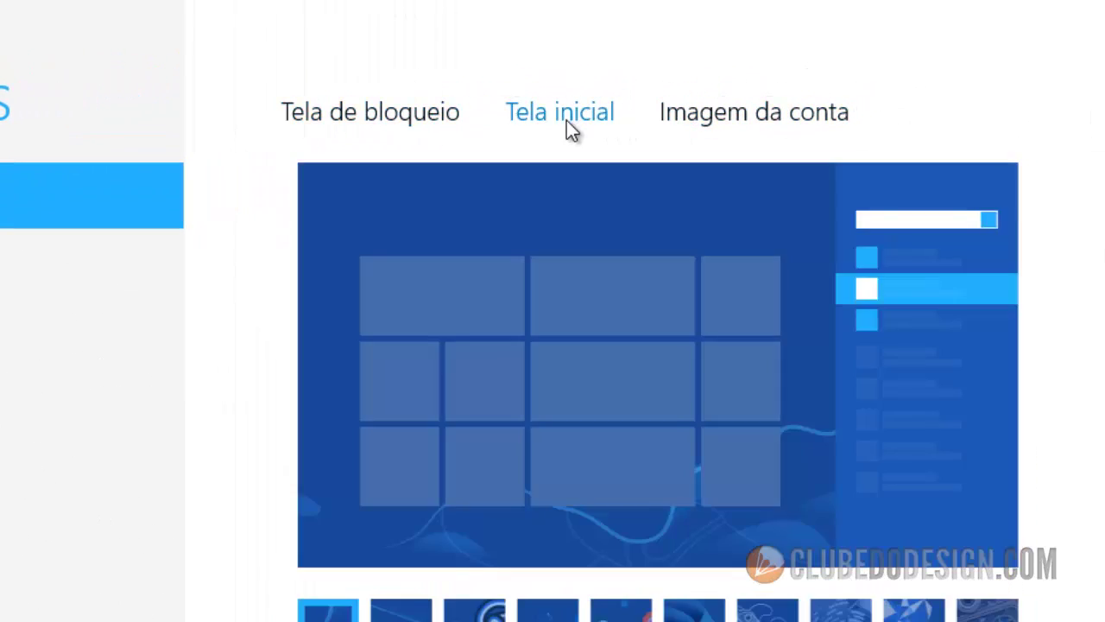
click(785, 119)
click(515, 100)
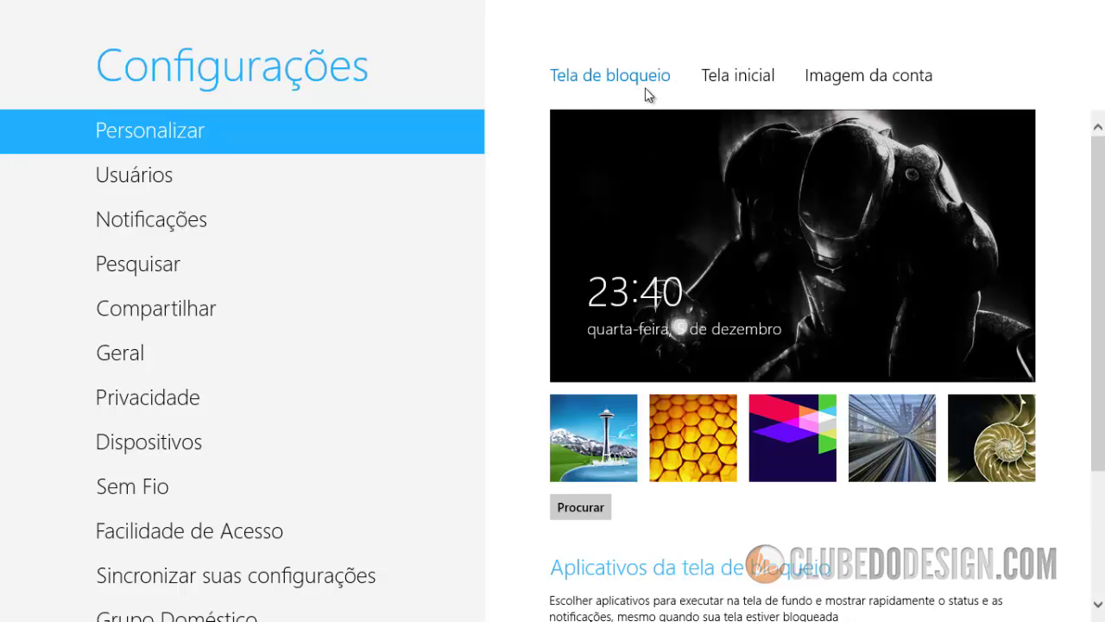
Set the purple planet picture planet-in-the-universe_1024x768 (1) from the Imagens folder as the lock screen background.
scroll(697, 308, down, 3)
scroll(697, 311, up, 3)
scroll(692, 360, down, 1)
scroll(684, 367, up, 1)
scroll(762, 225, down, 1)
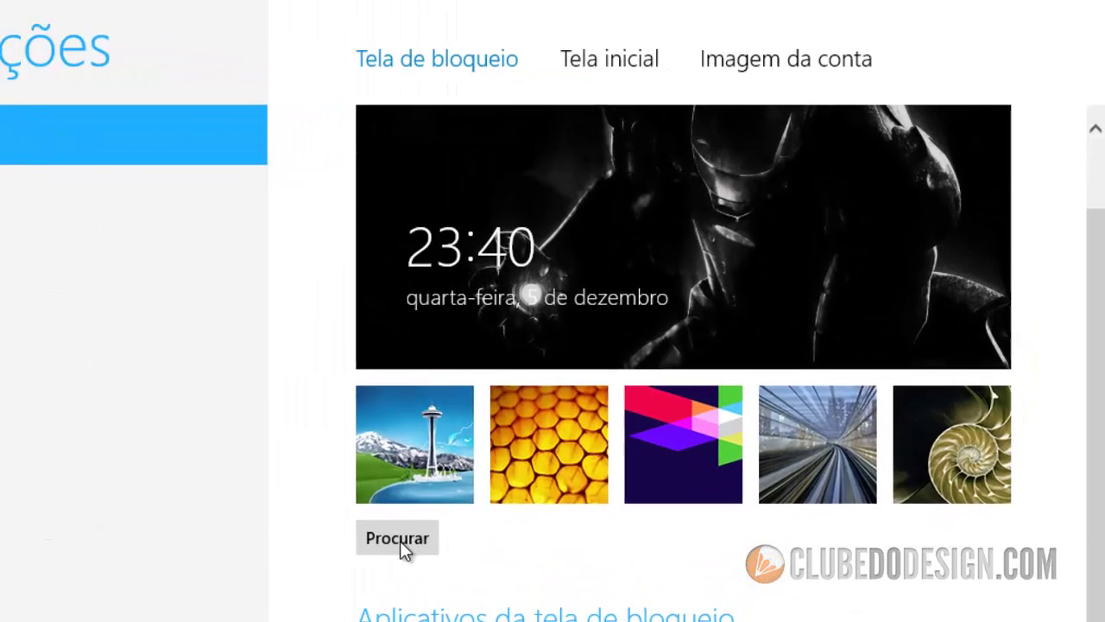
click(584, 434)
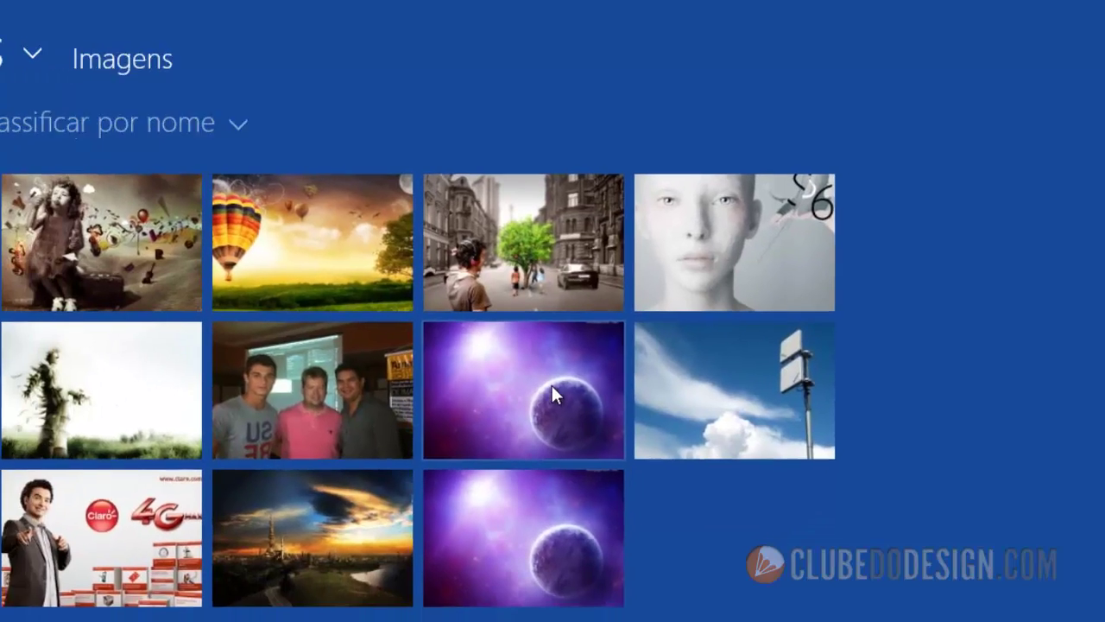
click(438, 422)
click(900, 572)
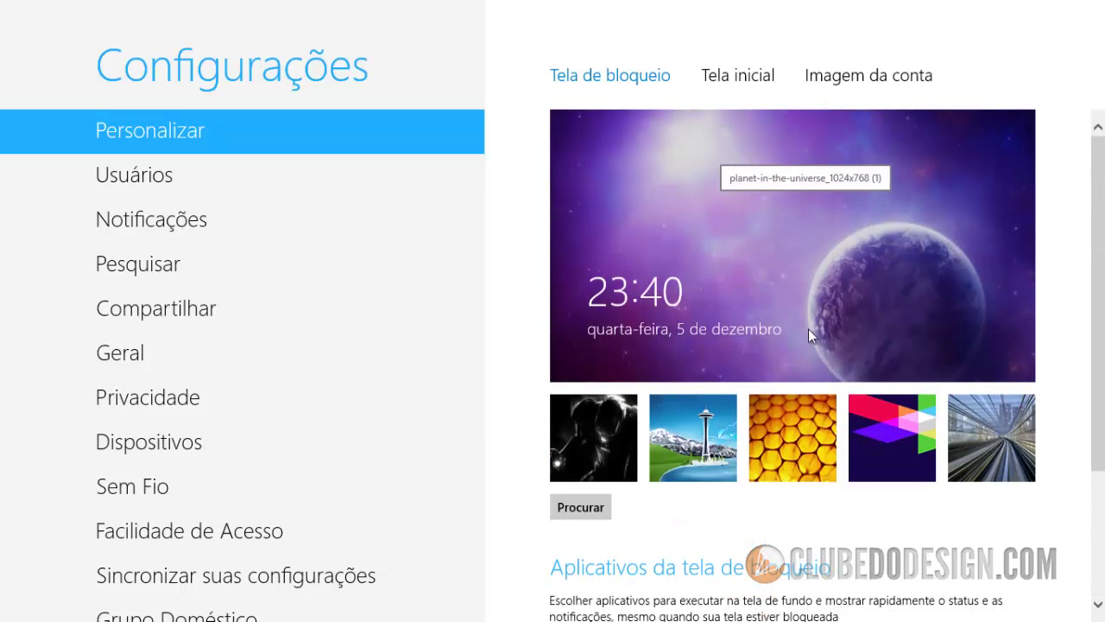
Restore the black armored-figure picture as the lock screen background.
scroll(776, 336, down, 3)
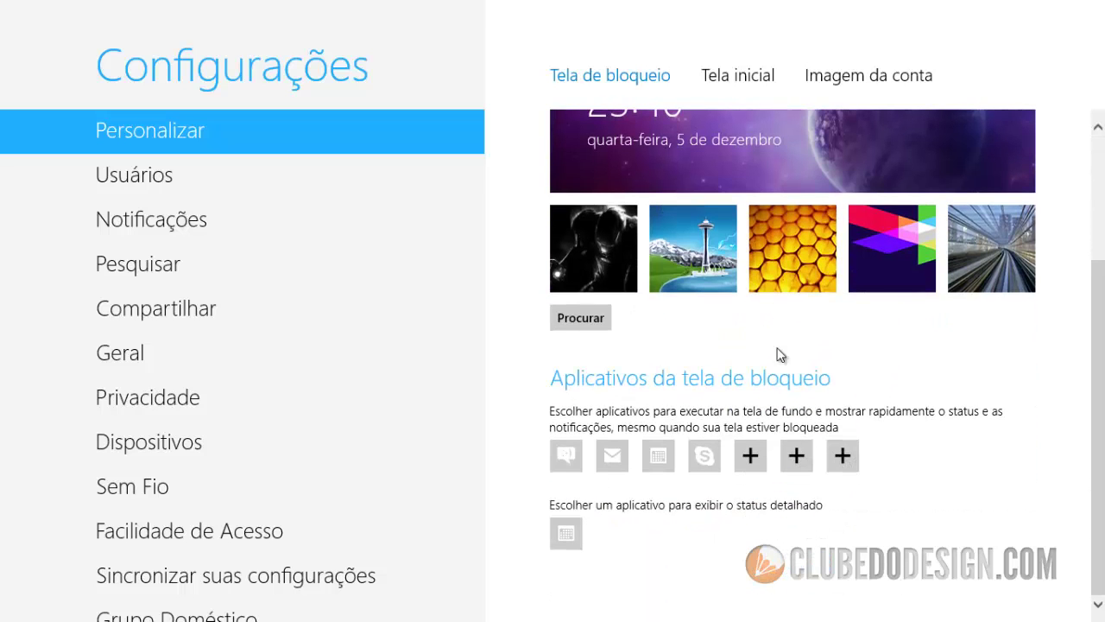
scroll(774, 343, up, 3)
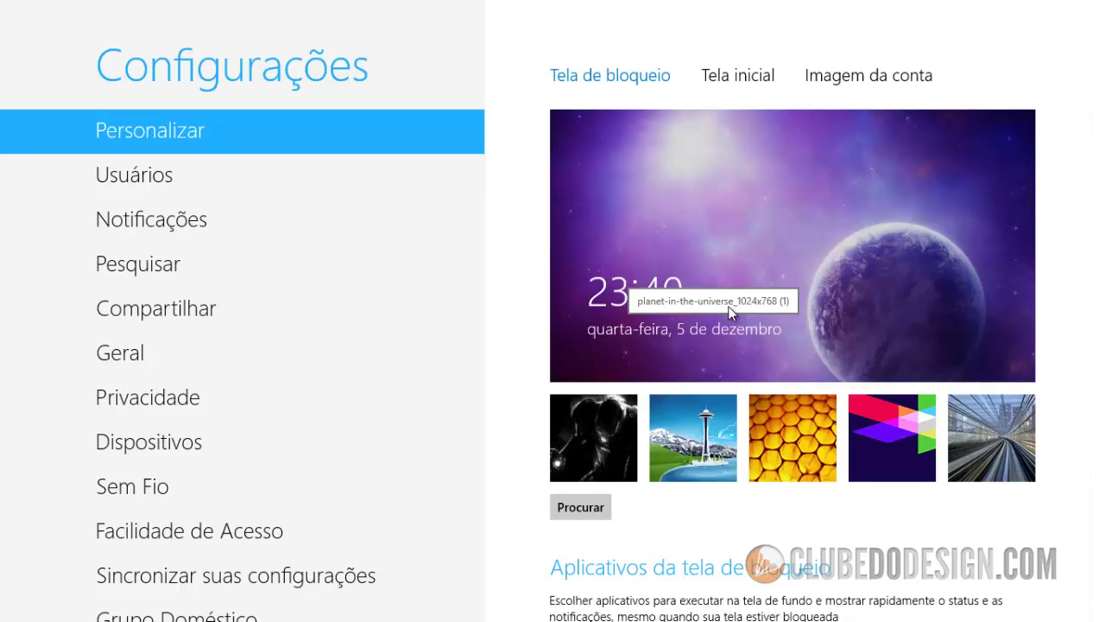
click(594, 432)
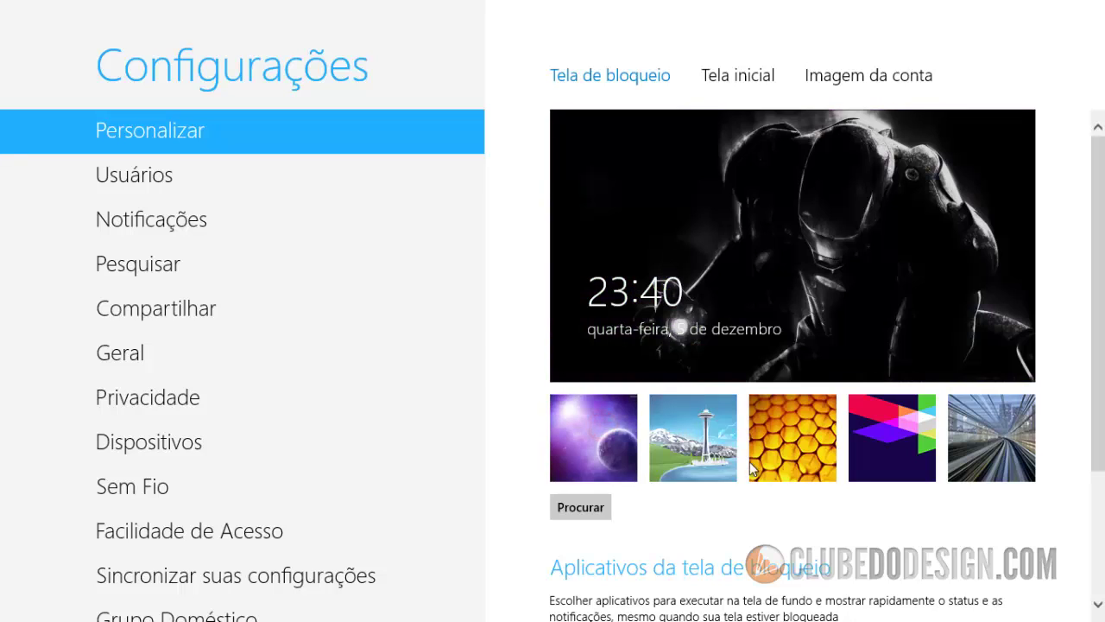
Examine which apps show quick and detailed status on the lock screen under Aplicativos da tela de bloqueio.
scroll(798, 412, down, 3)
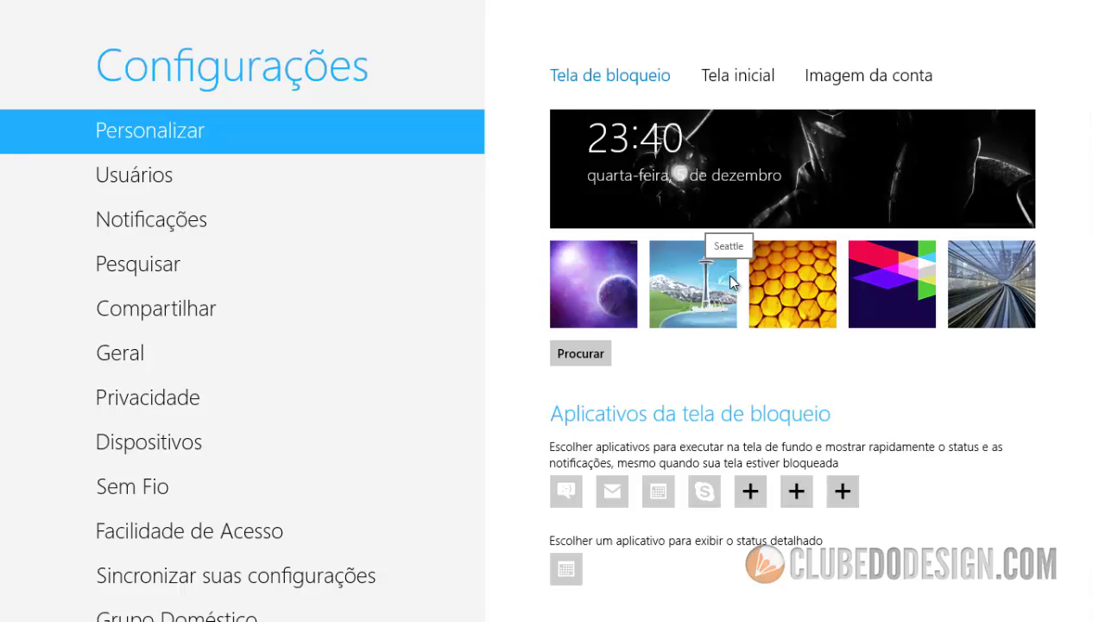
scroll(730, 275, down, 1)
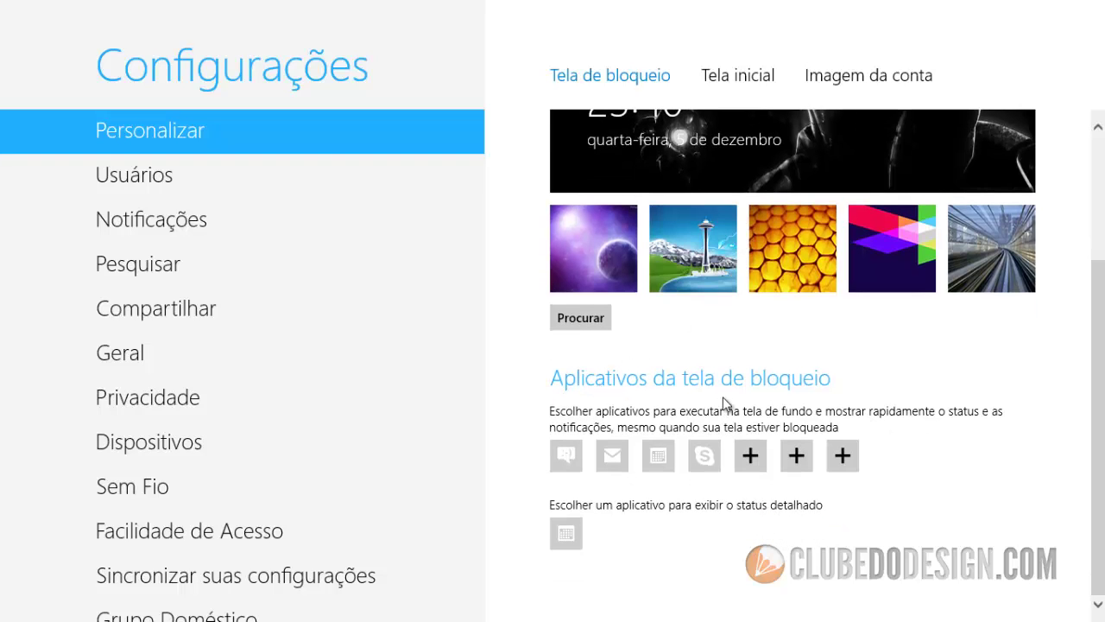
scroll(731, 371, up, 3)
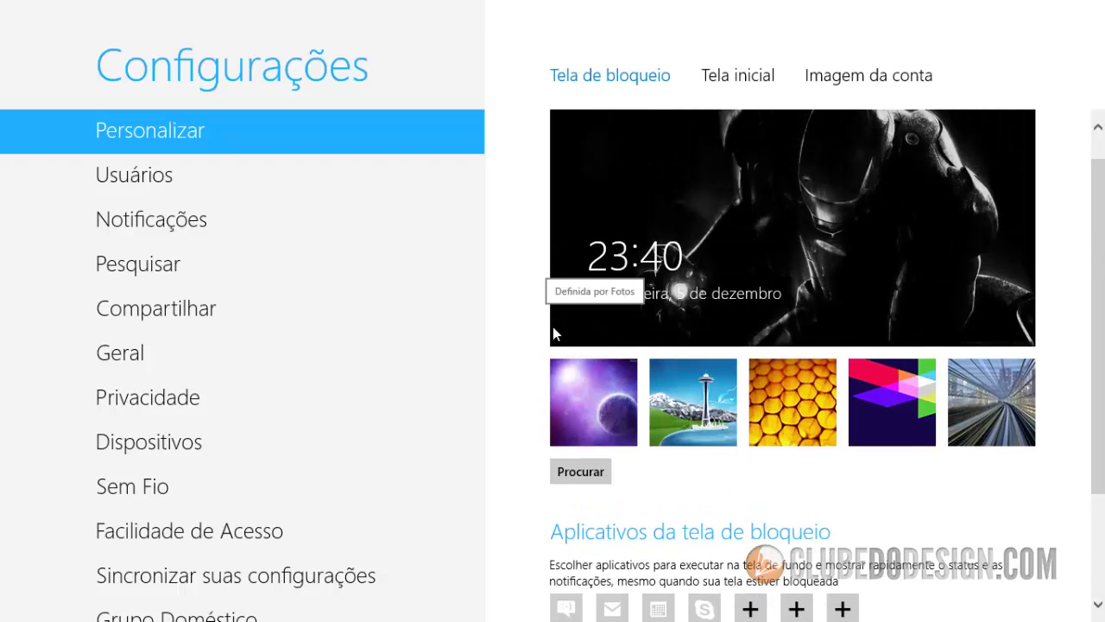
scroll(695, 337, down, 2)
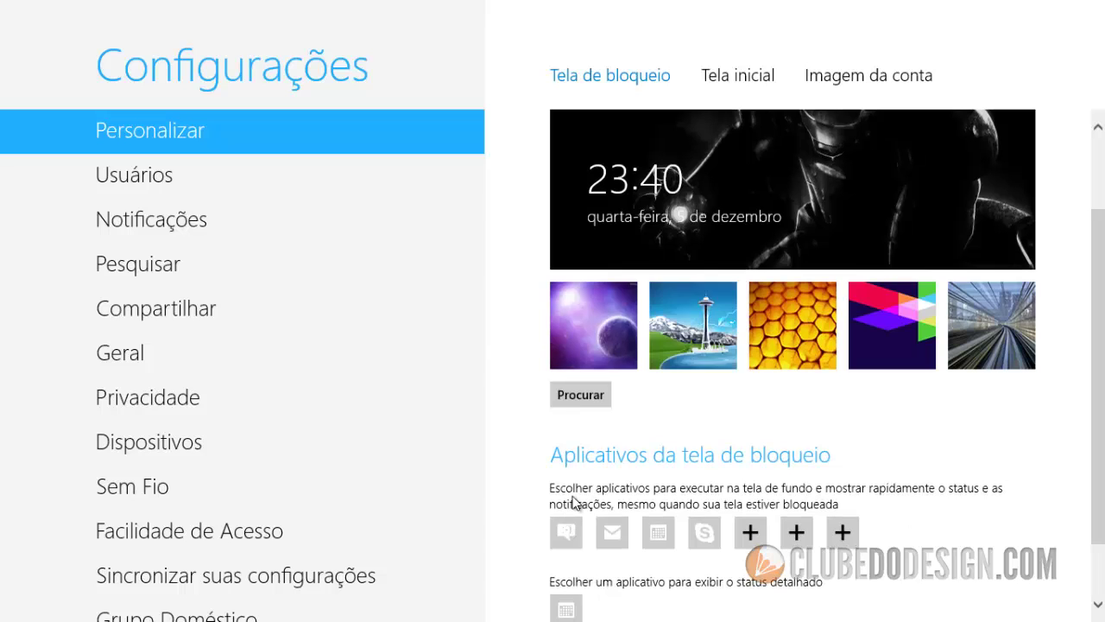
scroll(748, 461, up, 2)
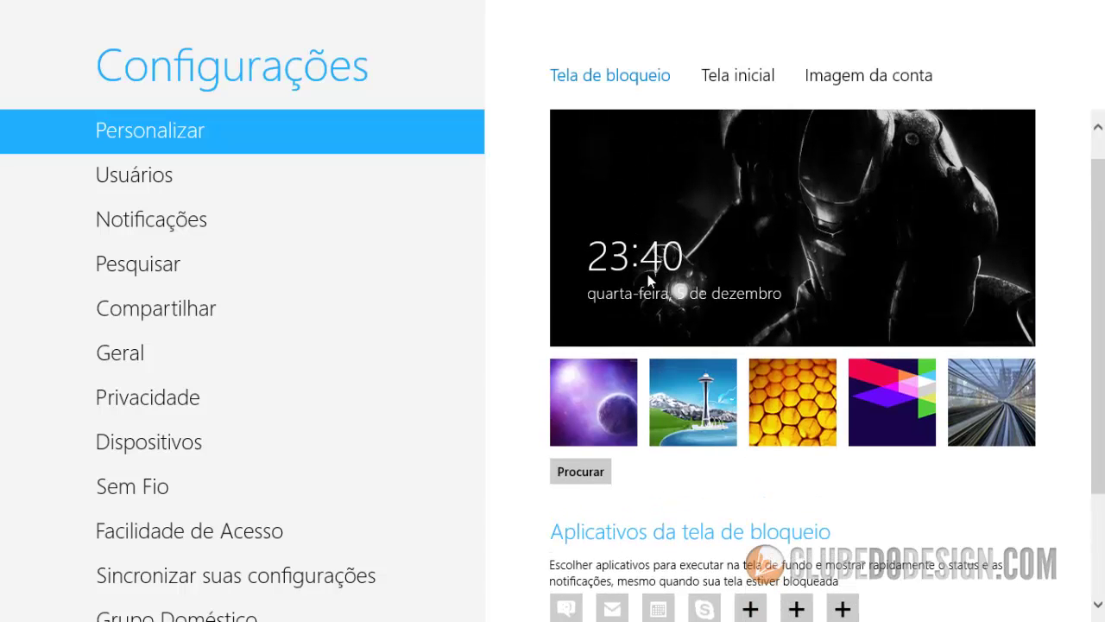
scroll(691, 345, down, 4)
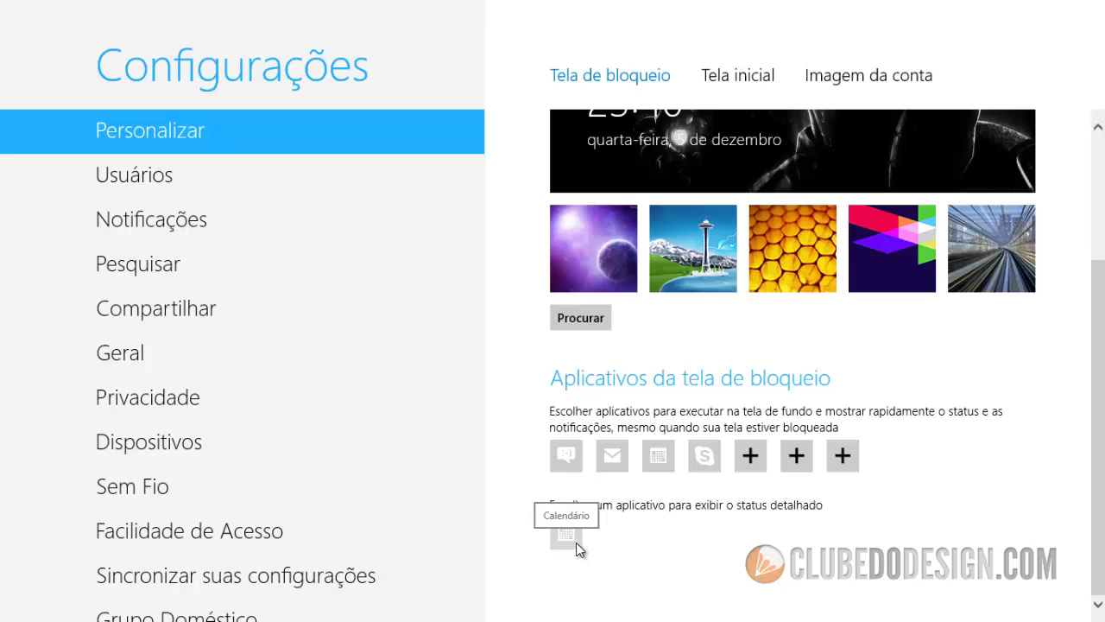
scroll(718, 435, up, 2)
scroll(677, 408, down, 2)
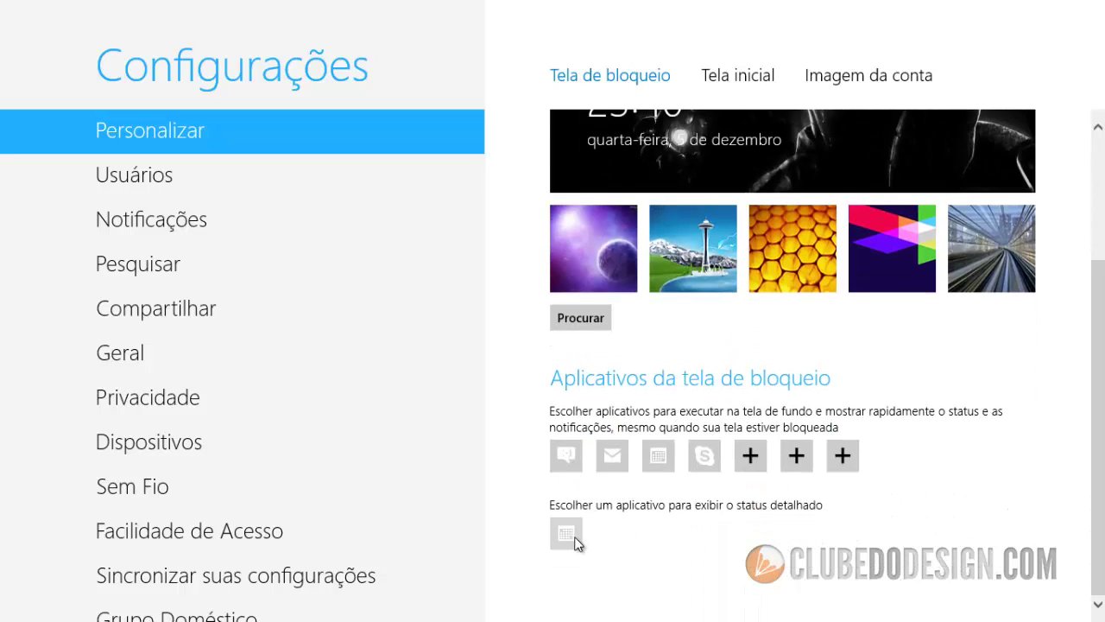
scroll(587, 509, up, 2)
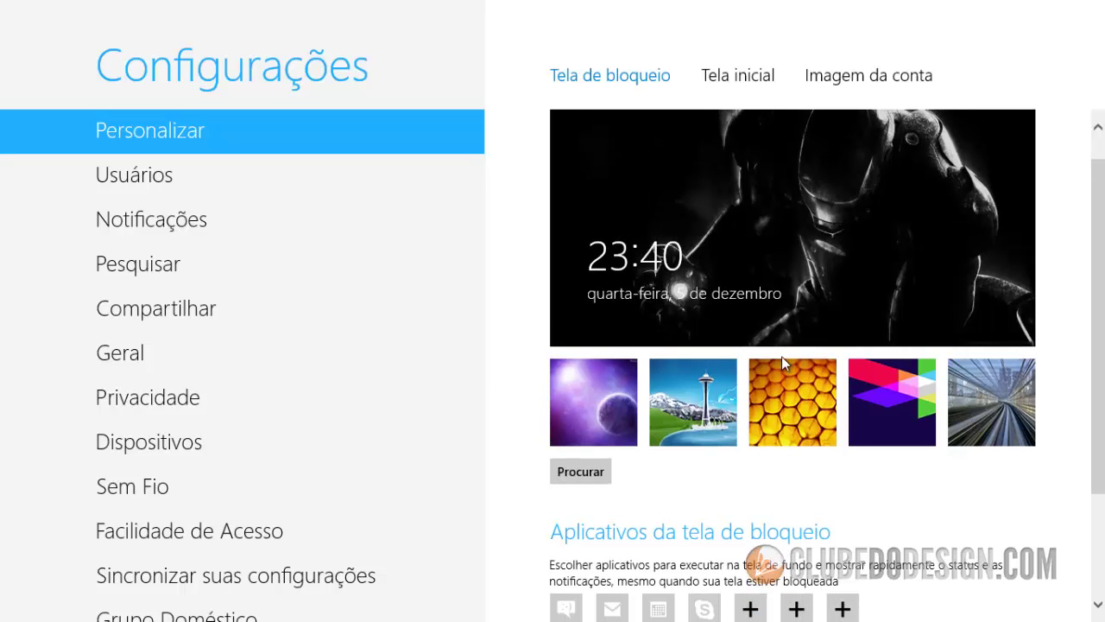
scroll(732, 298, down, 2)
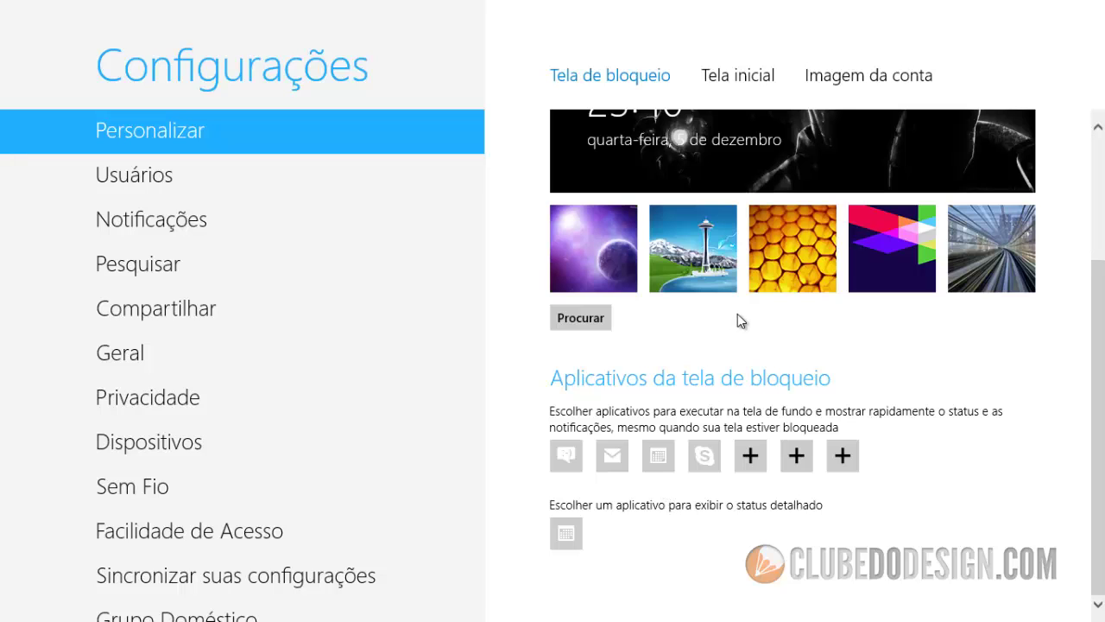
scroll(738, 313, up, 2)
scroll(725, 259, down, 2)
scroll(636, 198, up, 2)
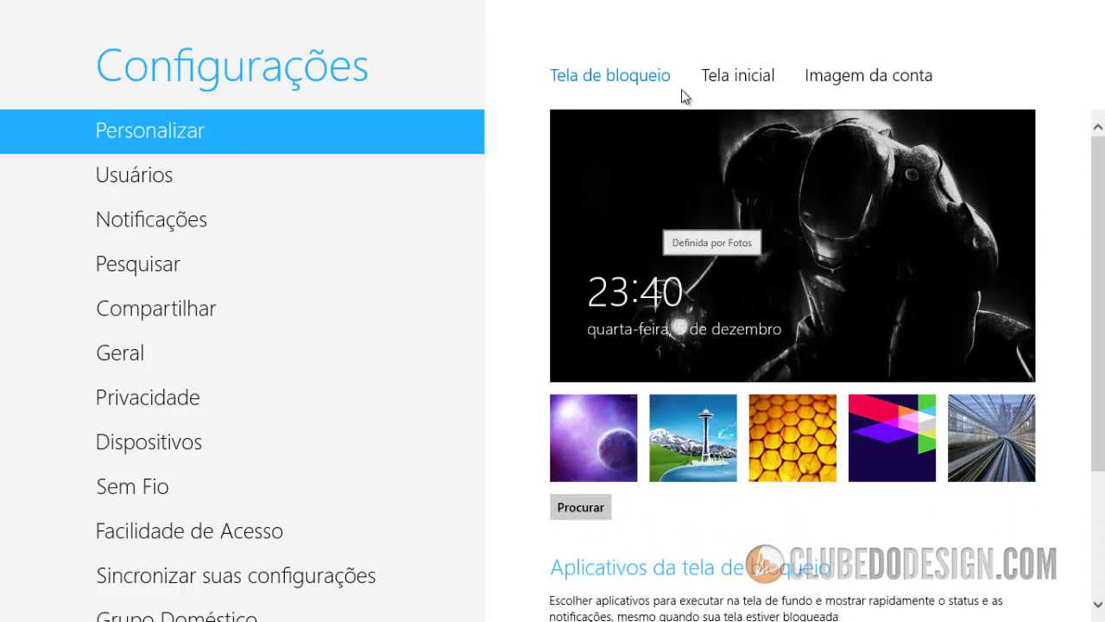
Try out several background patterns for the Tela inicial, ending back on the first pattern in the grid.
click(738, 78)
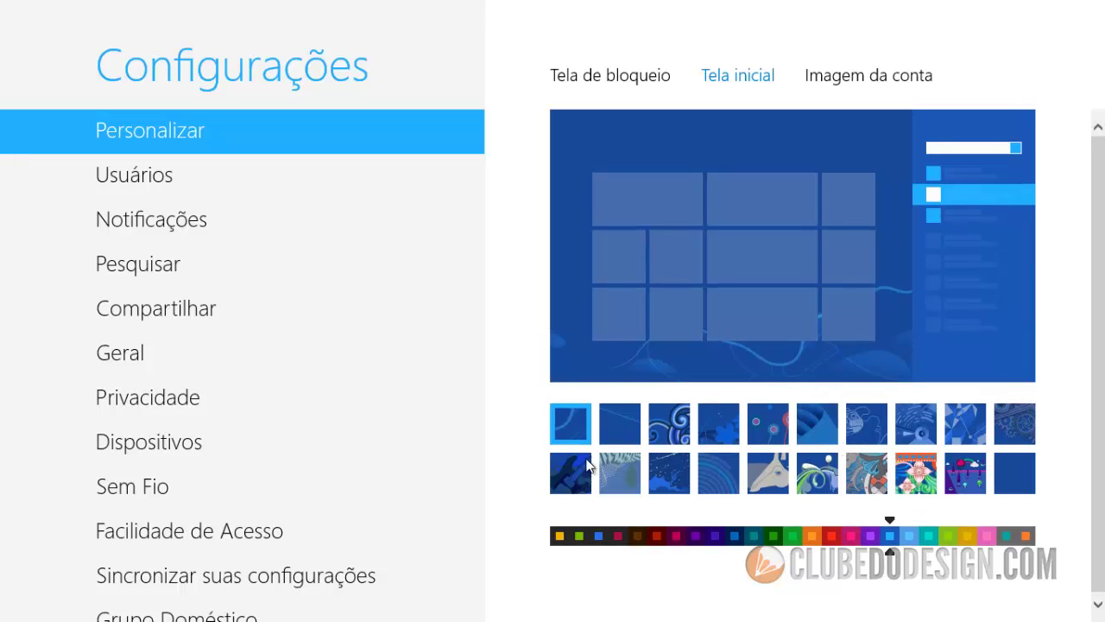
click(723, 431)
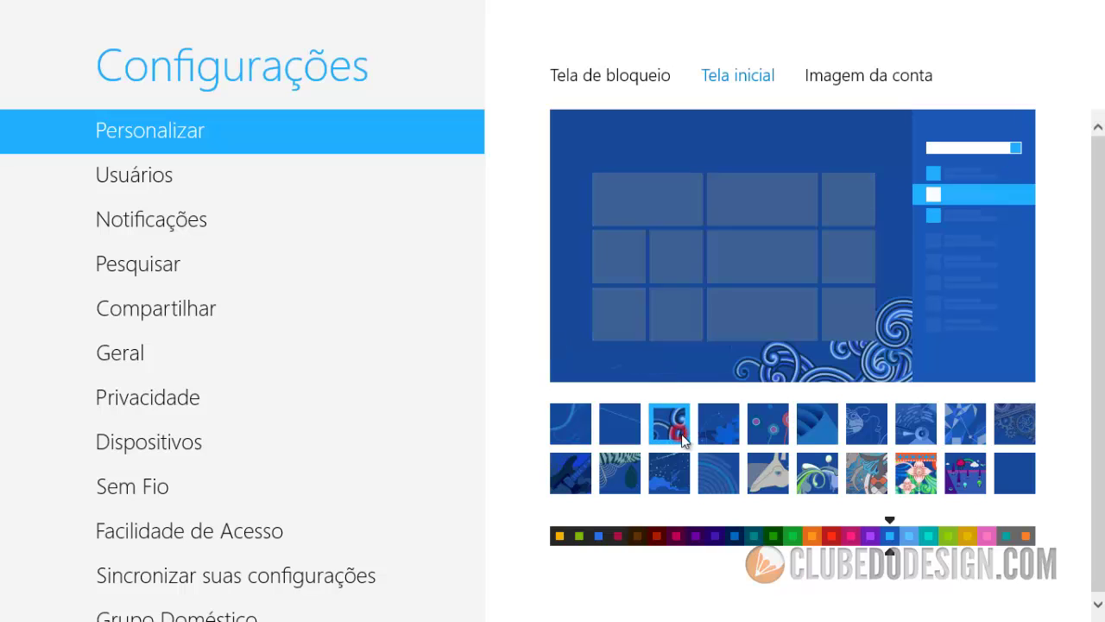
click(765, 432)
click(818, 424)
click(868, 426)
click(906, 429)
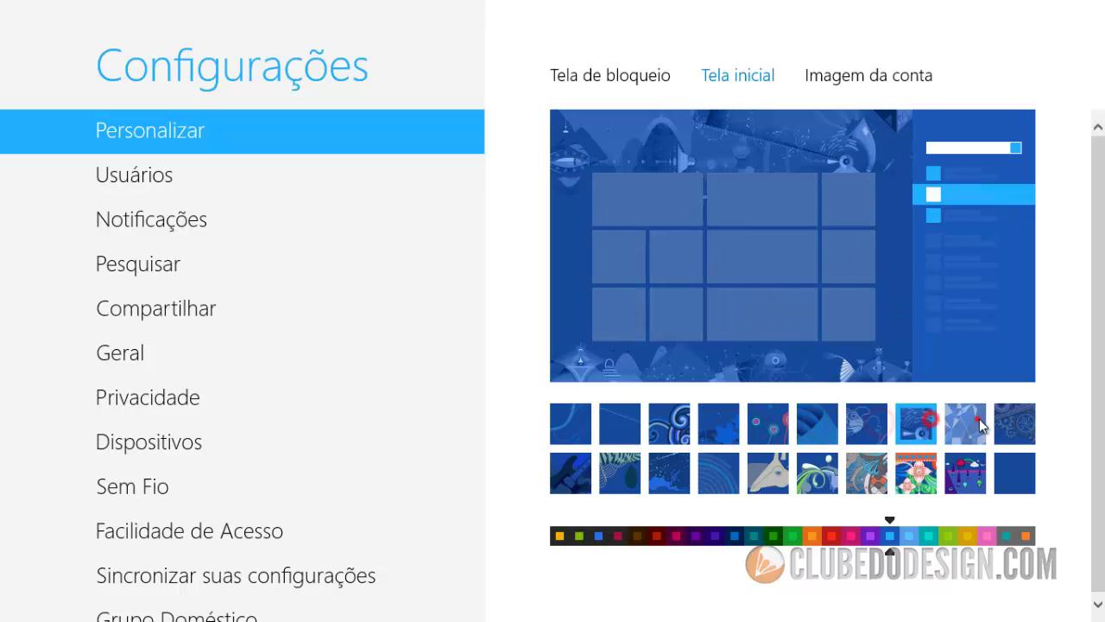
click(964, 423)
click(1003, 481)
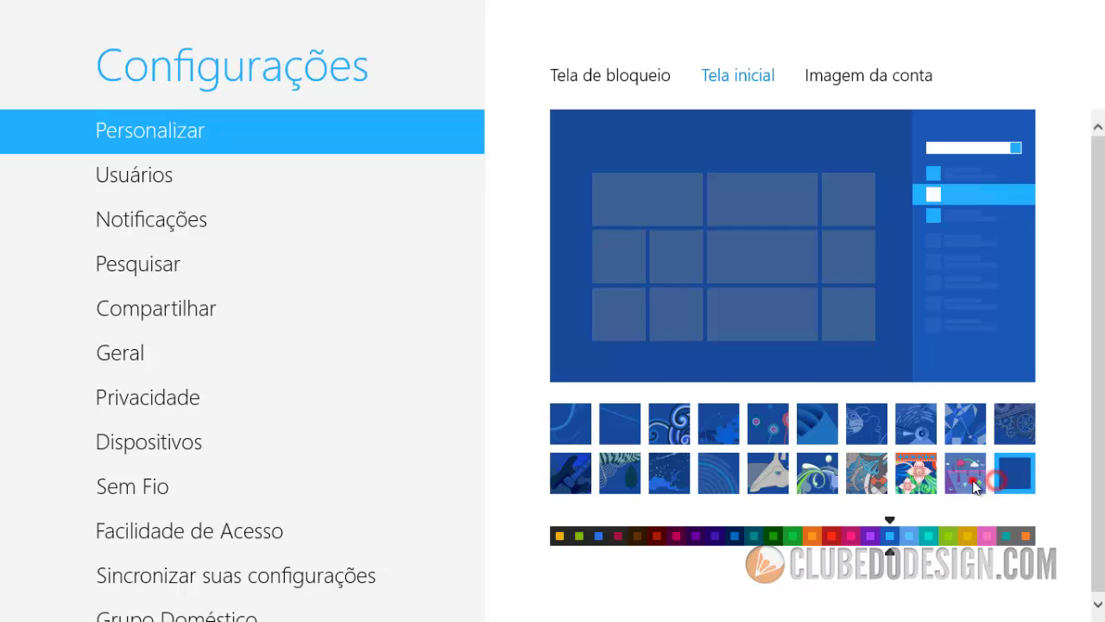
click(915, 473)
click(867, 473)
click(817, 473)
click(768, 477)
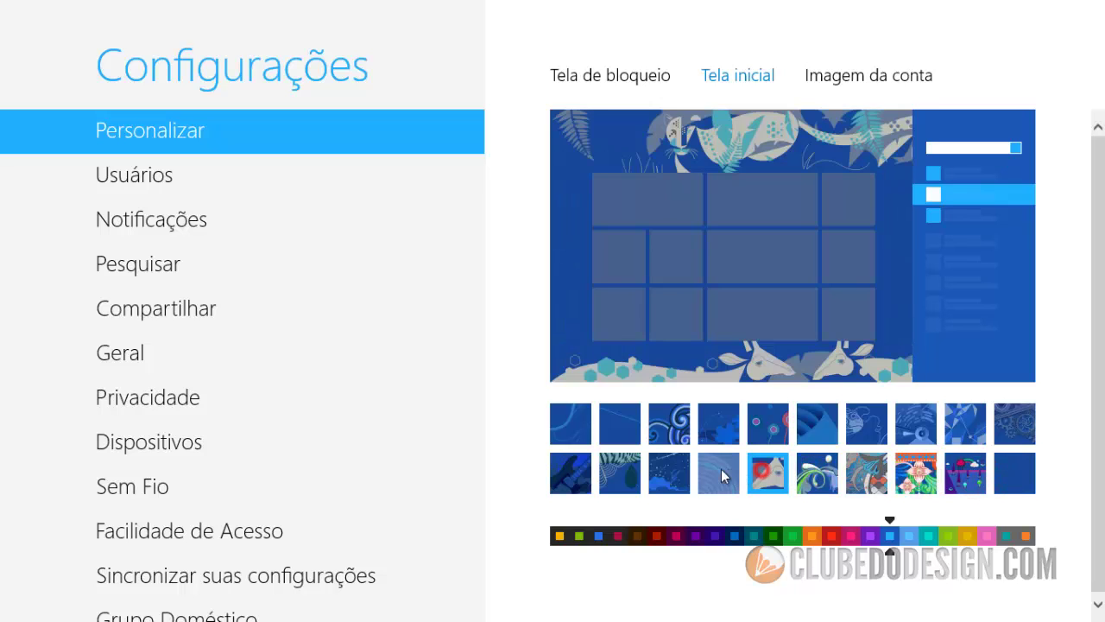
click(719, 473)
click(669, 473)
click(571, 419)
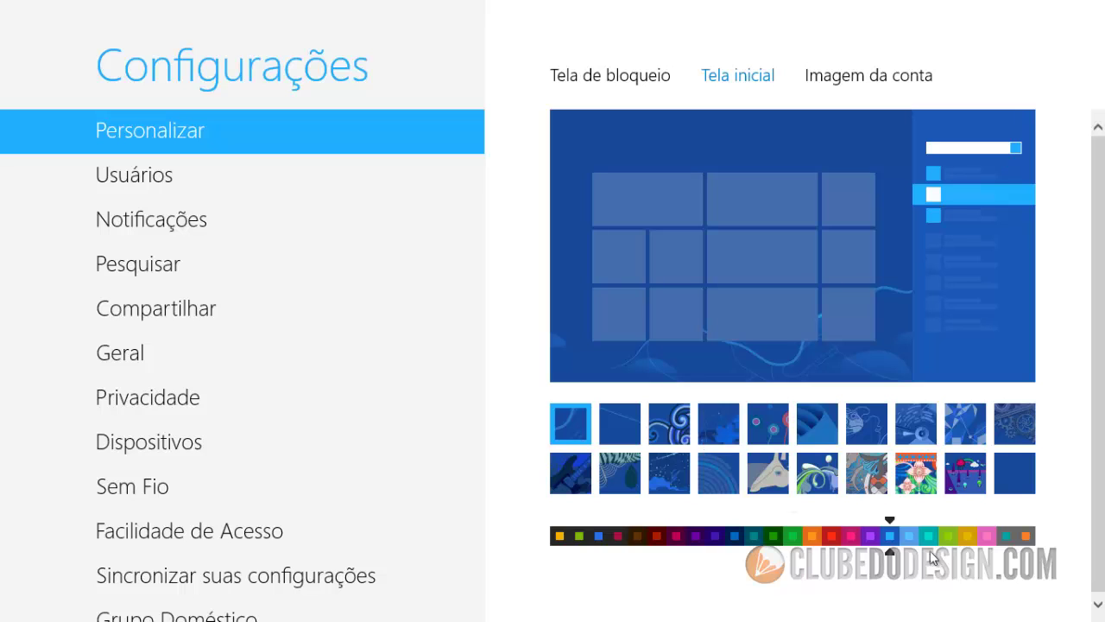
Try the purple, pink, red and orange color schemes for the Tela inicial, and restore the light blue scheme.
click(870, 536)
click(852, 536)
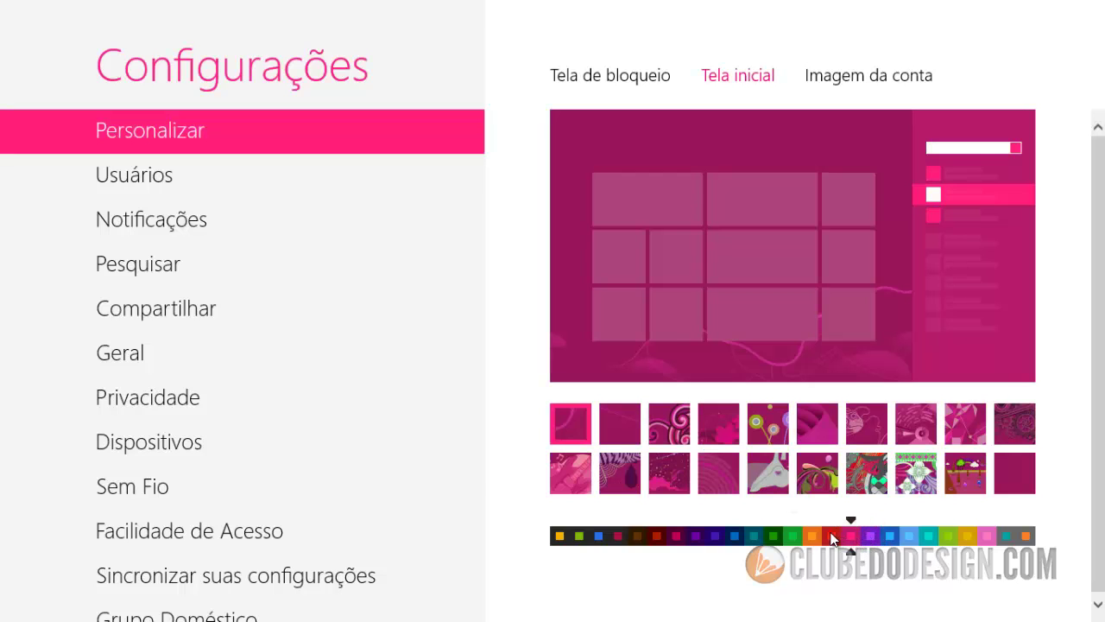
click(832, 536)
click(810, 537)
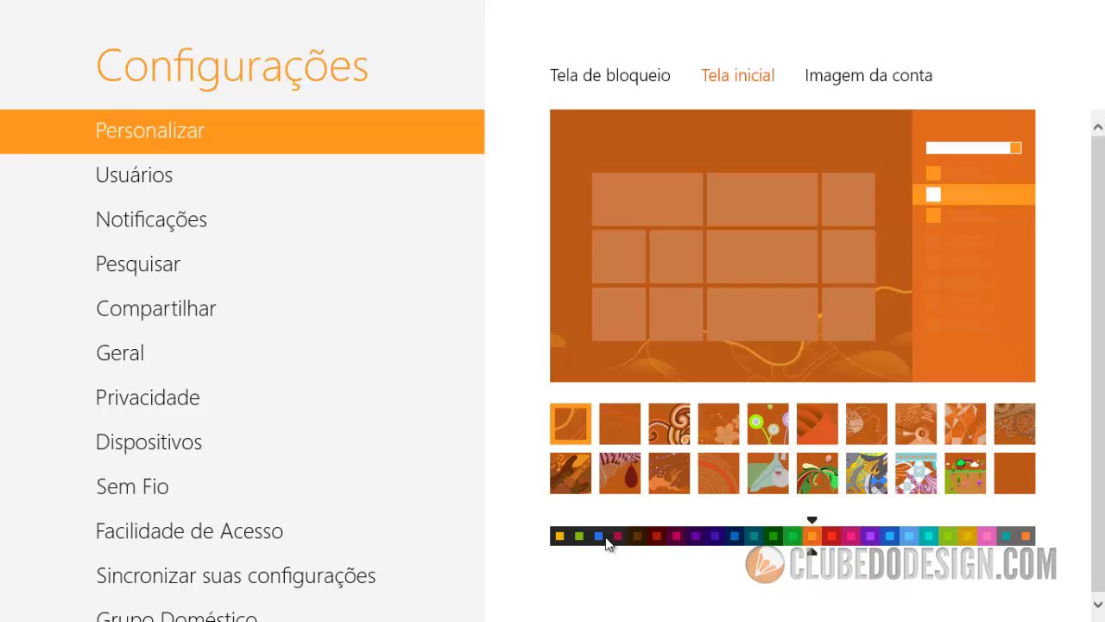
click(890, 536)
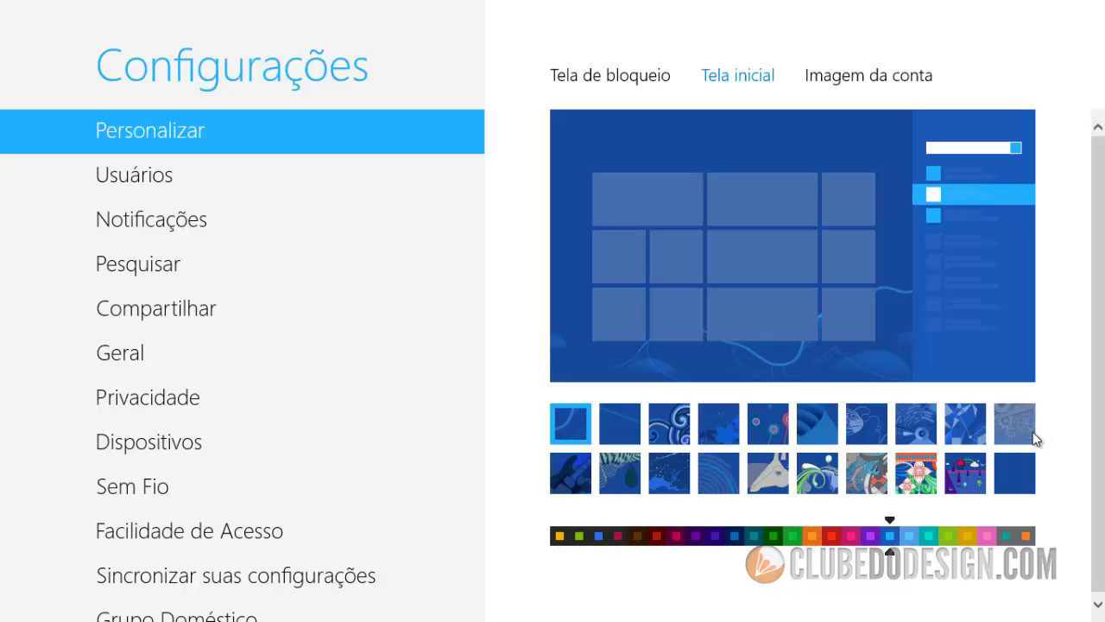
scroll(921, 543, up, 1)
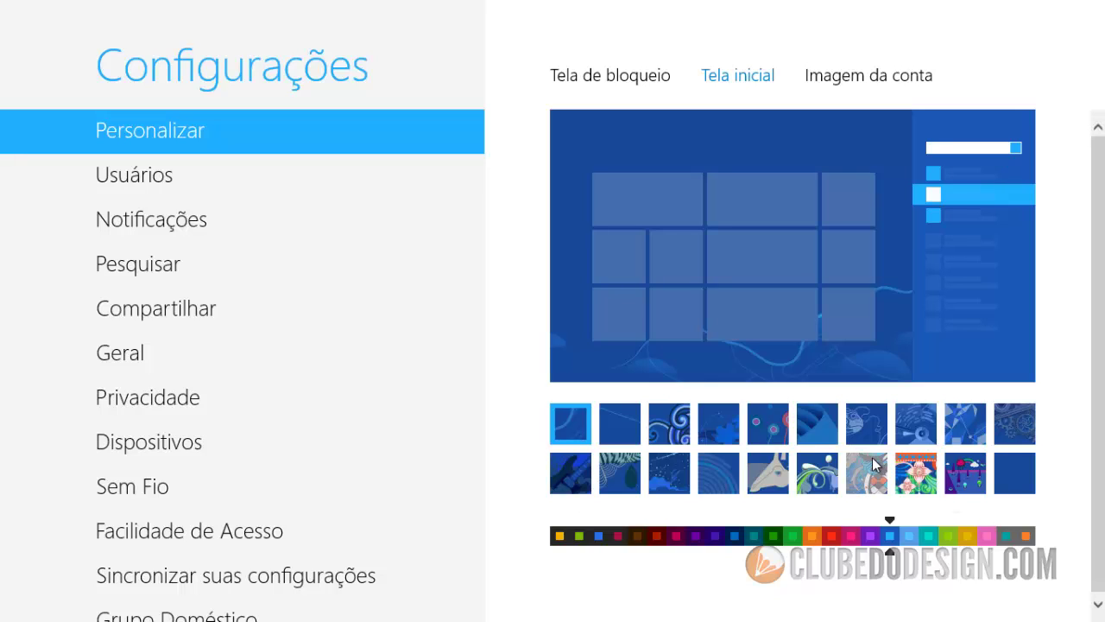
View the Imagem da conta section, and reopen it from the Start screen's account options with Mudar imagem da conta.
click(858, 77)
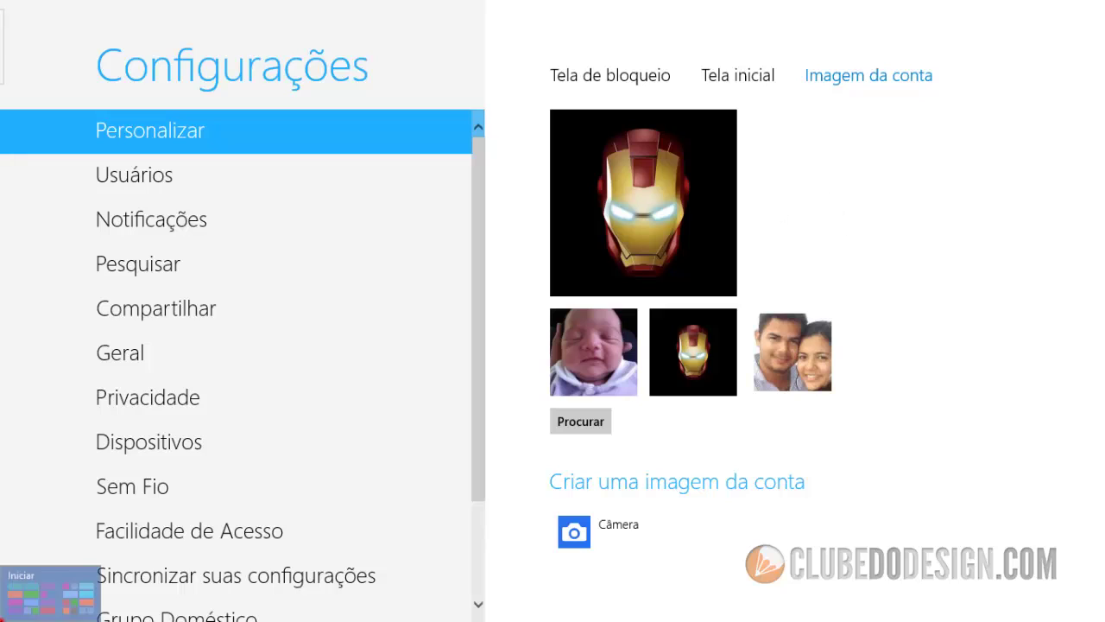
click(18, 609)
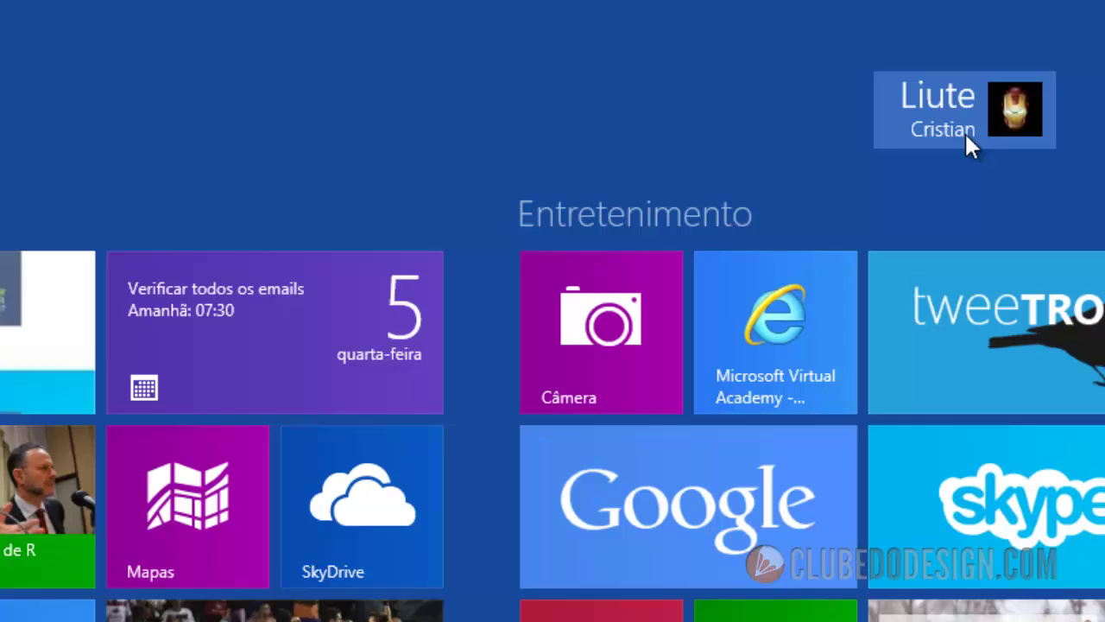
click(960, 132)
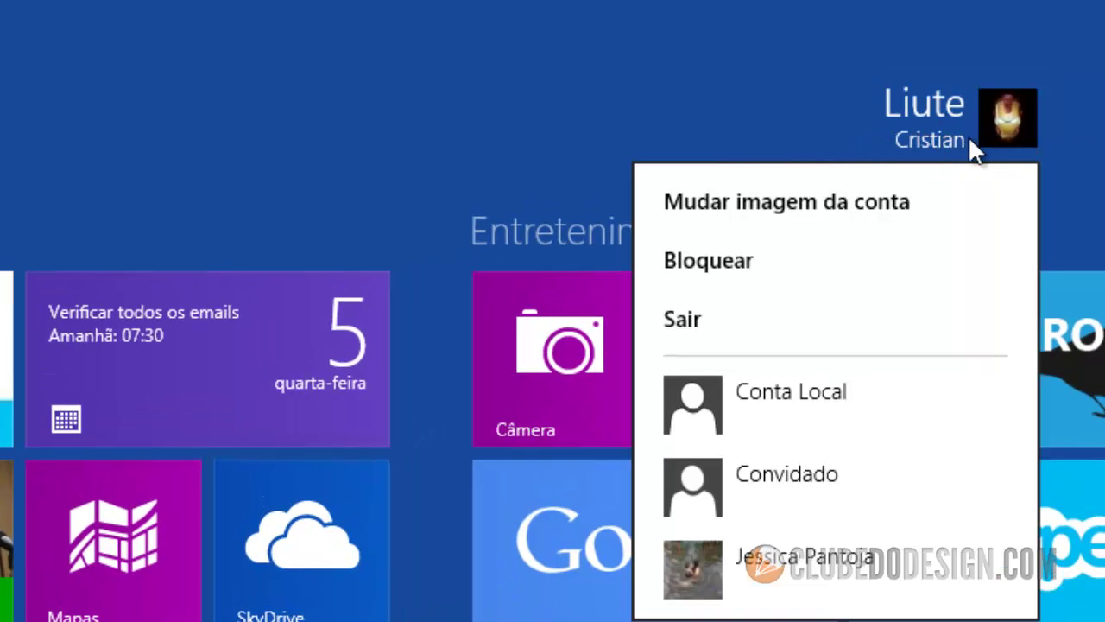
click(811, 198)
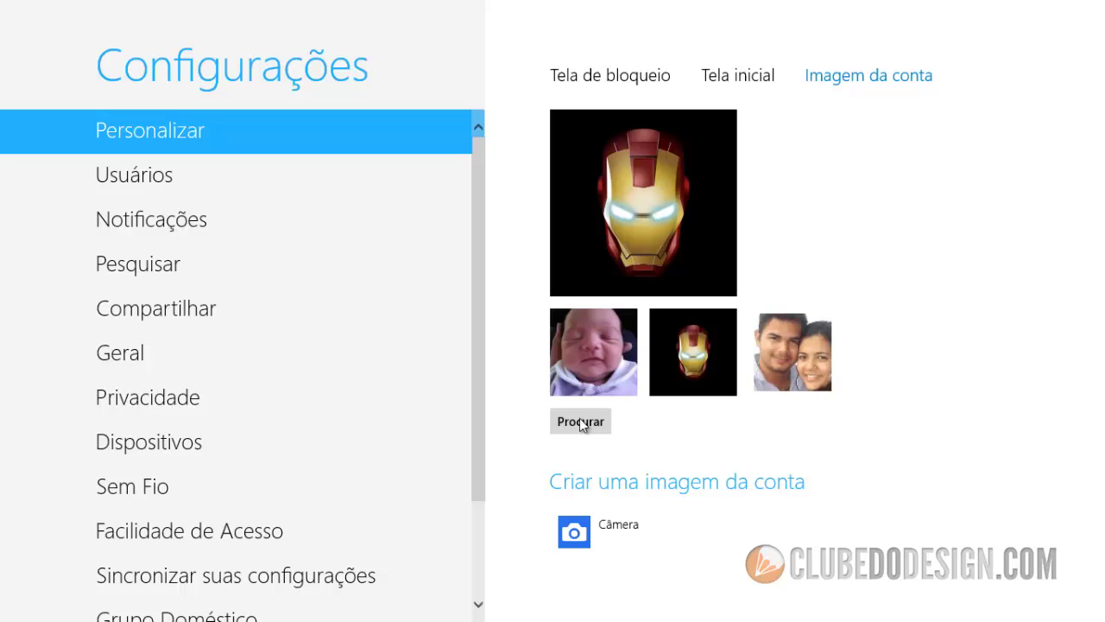
Browse Downloads, Computador, SkyDrive and Imagens as sources for an account picture, and leave the picker without choosing one.
click(583, 423)
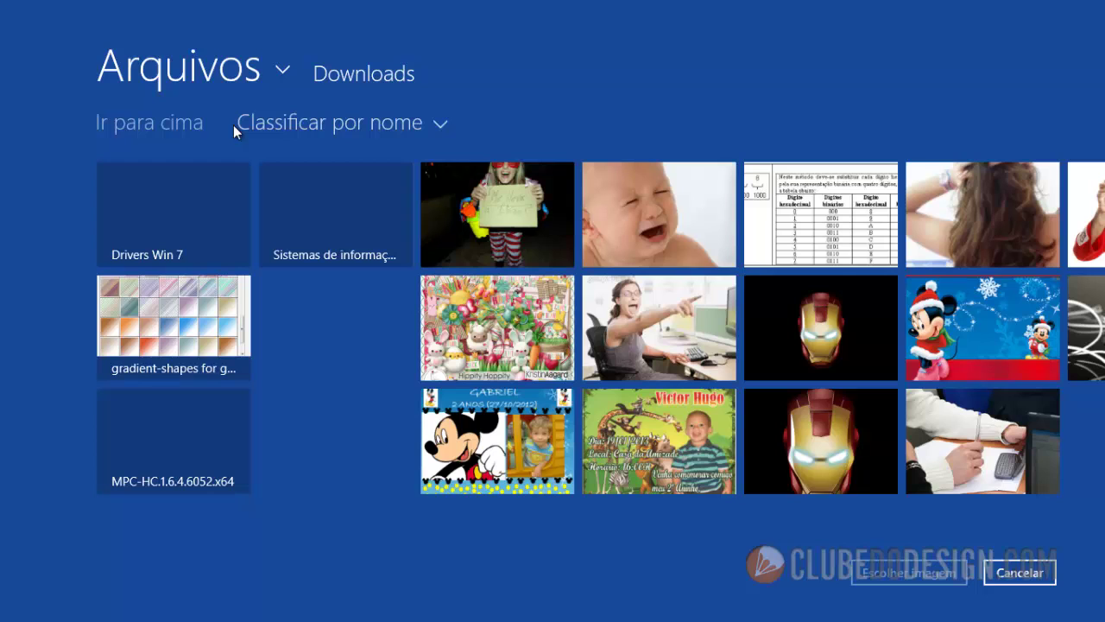
scroll(607, 279, down, 2)
scroll(498, 255, up, 2)
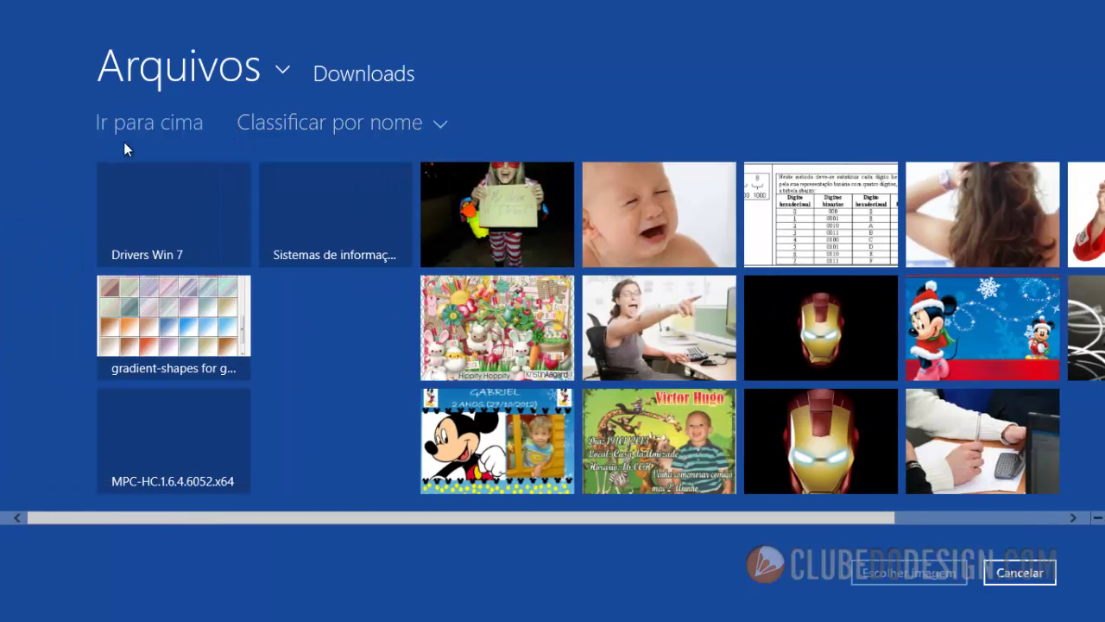
click(138, 123)
click(148, 122)
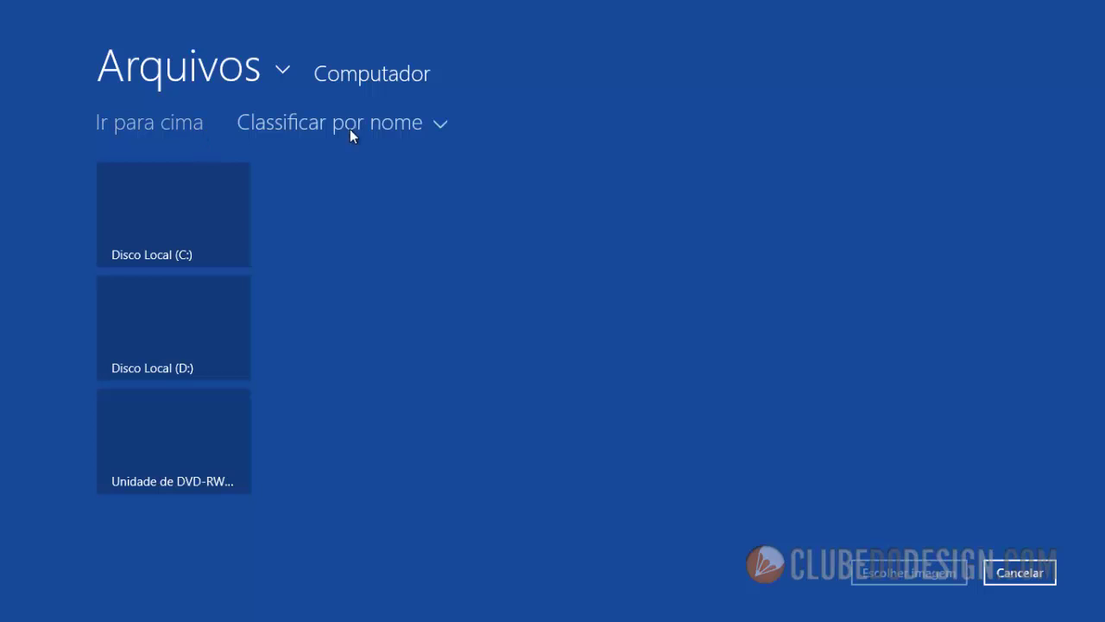
click(275, 72)
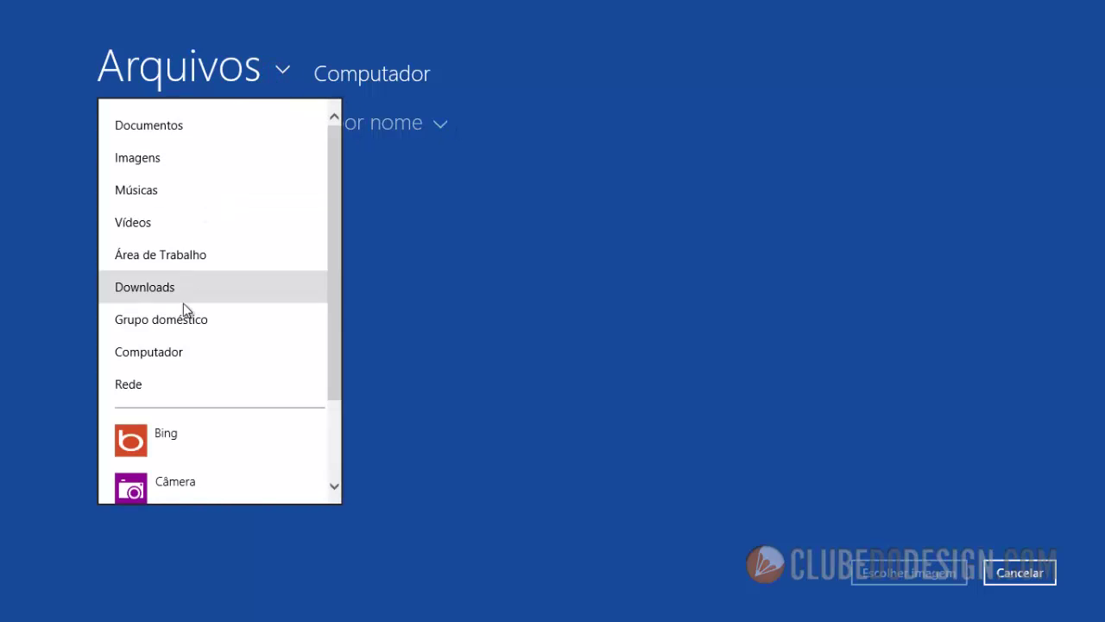
scroll(210, 328, down, 3)
click(179, 467)
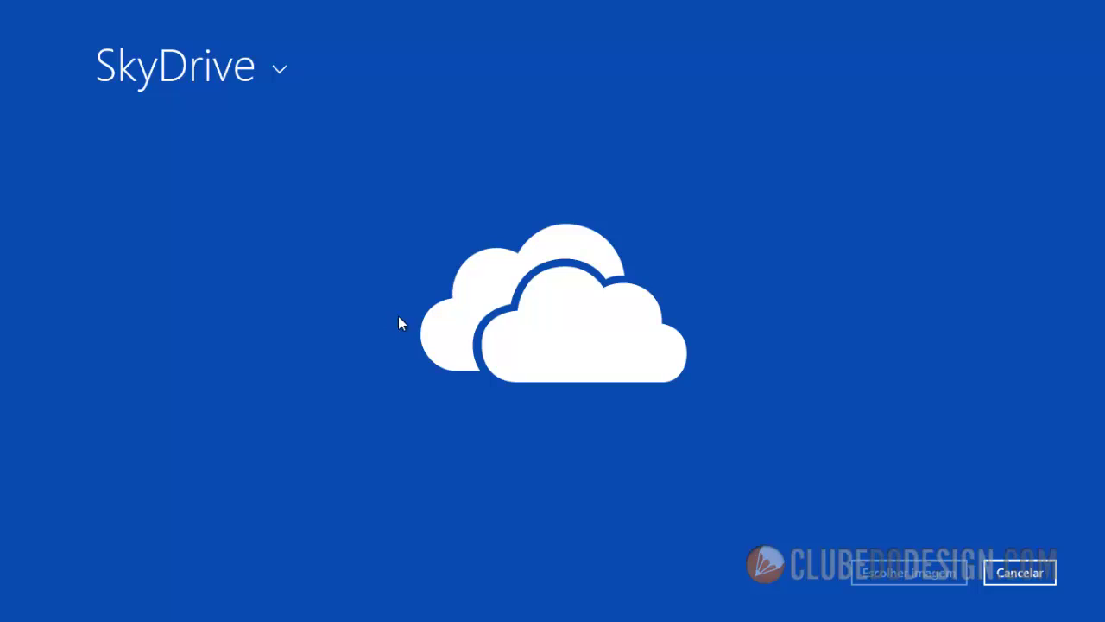
click(223, 59)
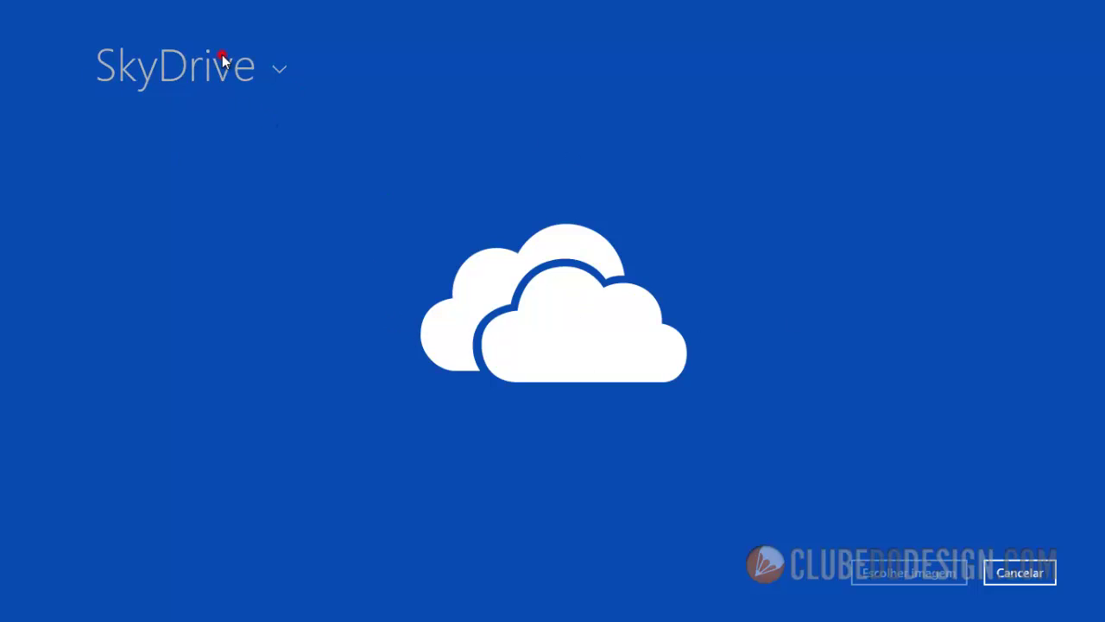
click(186, 165)
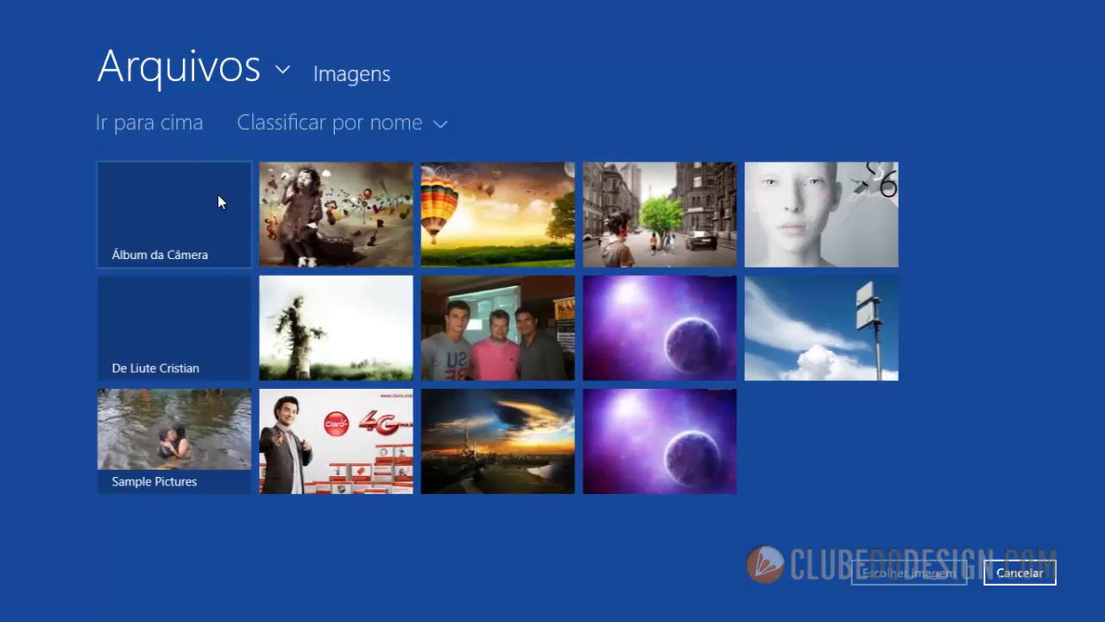
click(1027, 573)
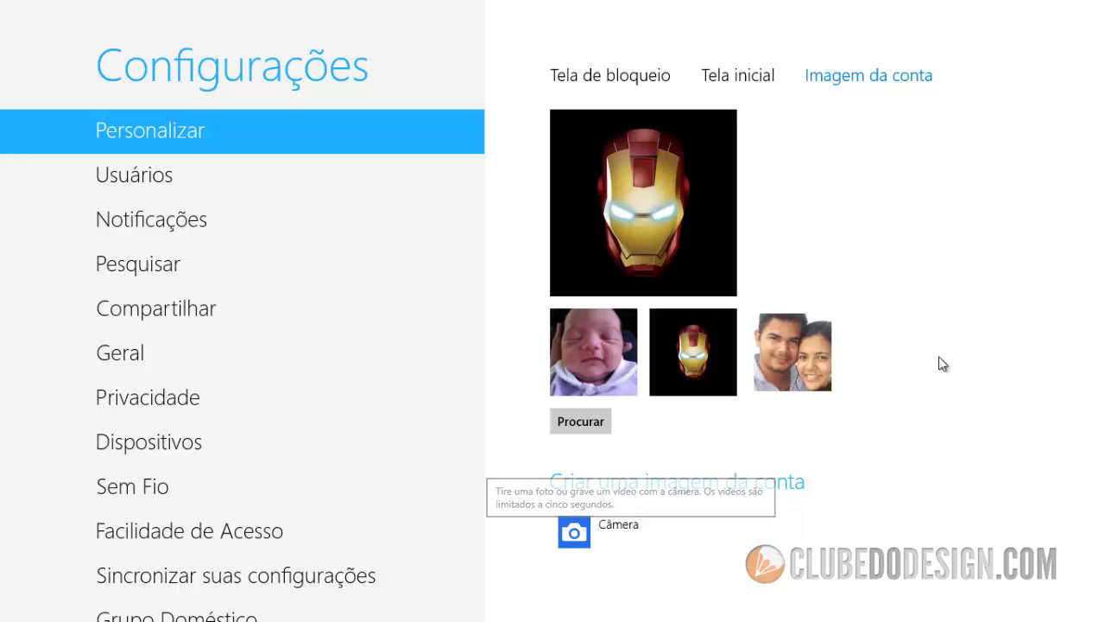
Revisit the Tela inicial and Imagem da conta sections of Personalizar, finishing on Tela de bloqueio.
click(760, 70)
click(628, 68)
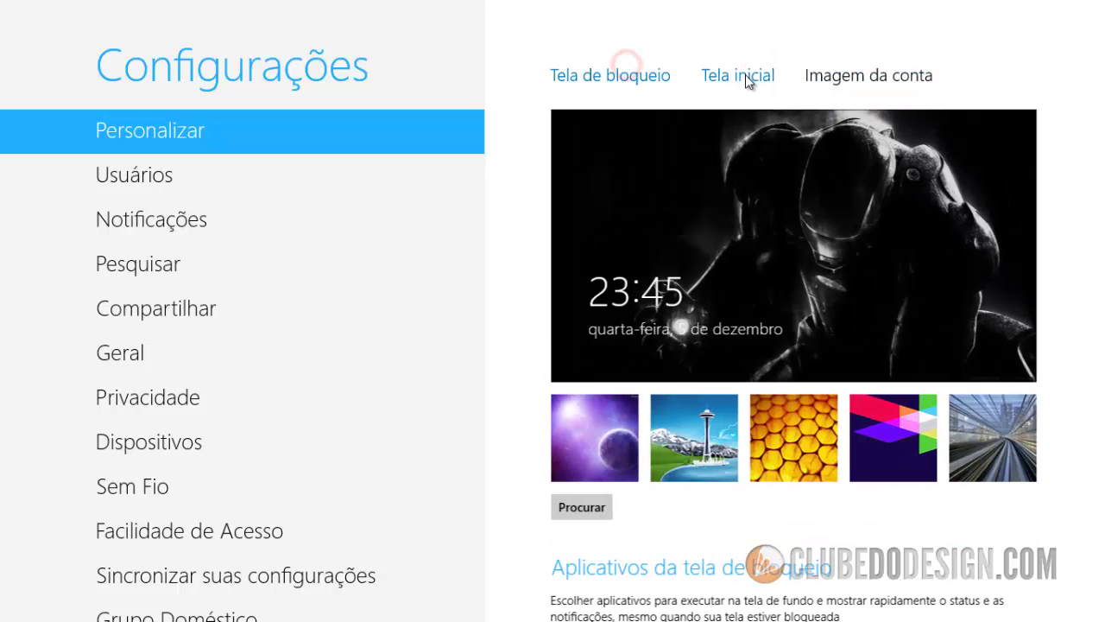
click(748, 76)
click(827, 73)
click(749, 81)
click(613, 71)
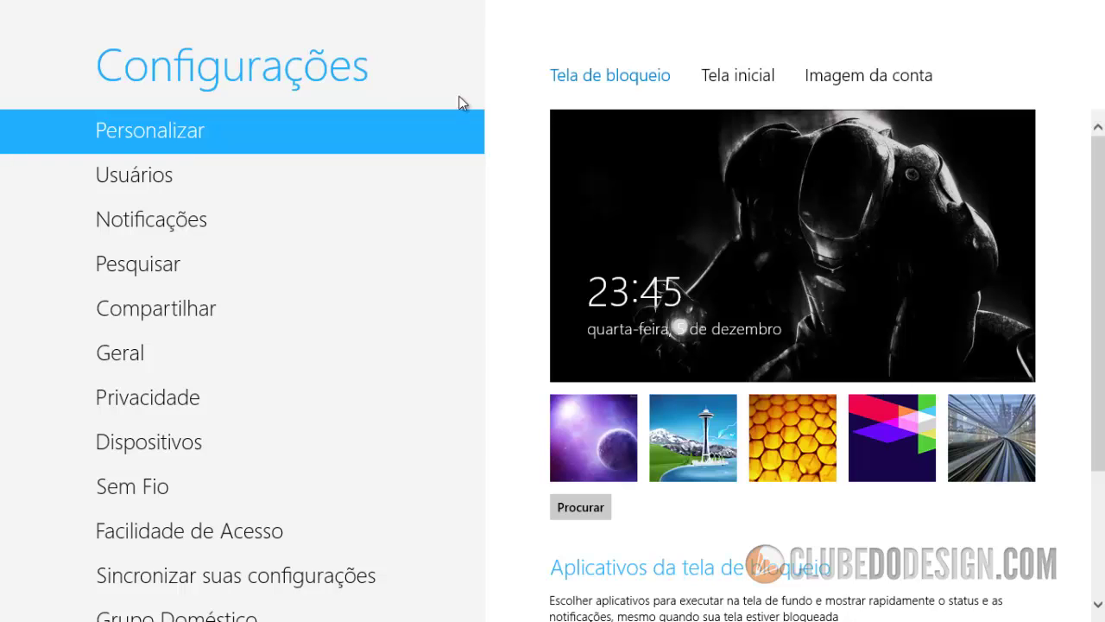
Examine the account details, sign-in options and other users in the Usuários settings.
click(172, 177)
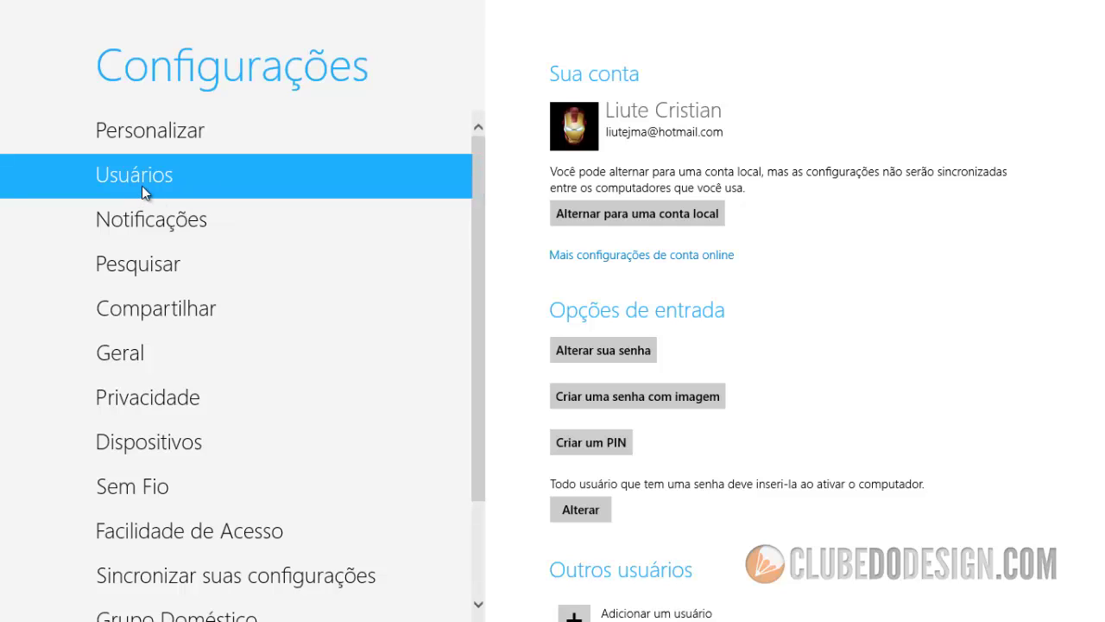
scroll(778, 172, down, 3)
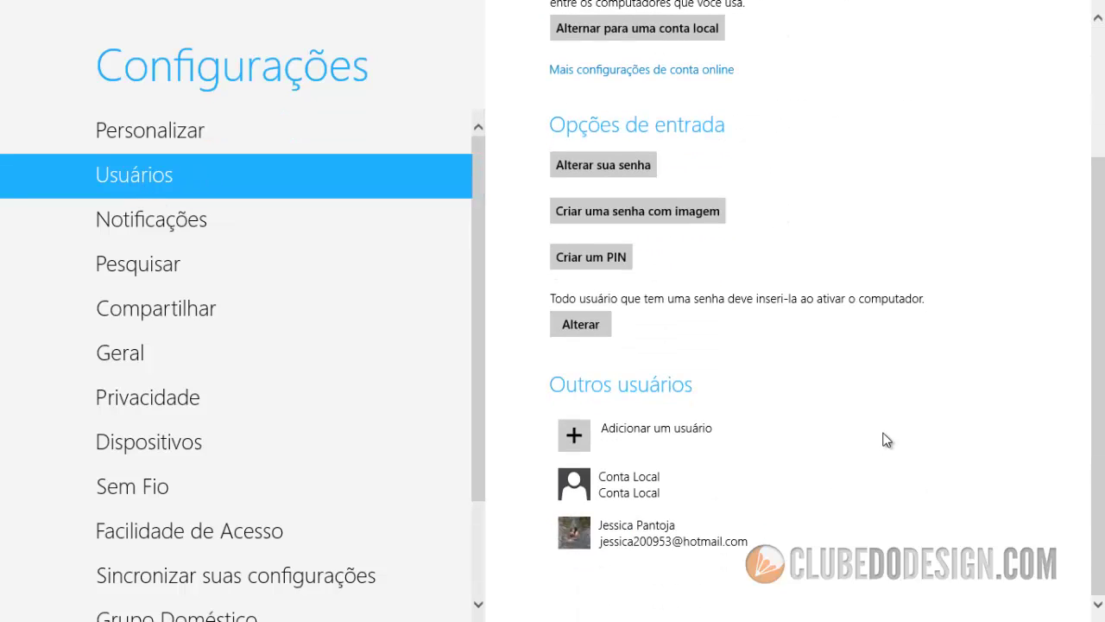
scroll(864, 397, up, 3)
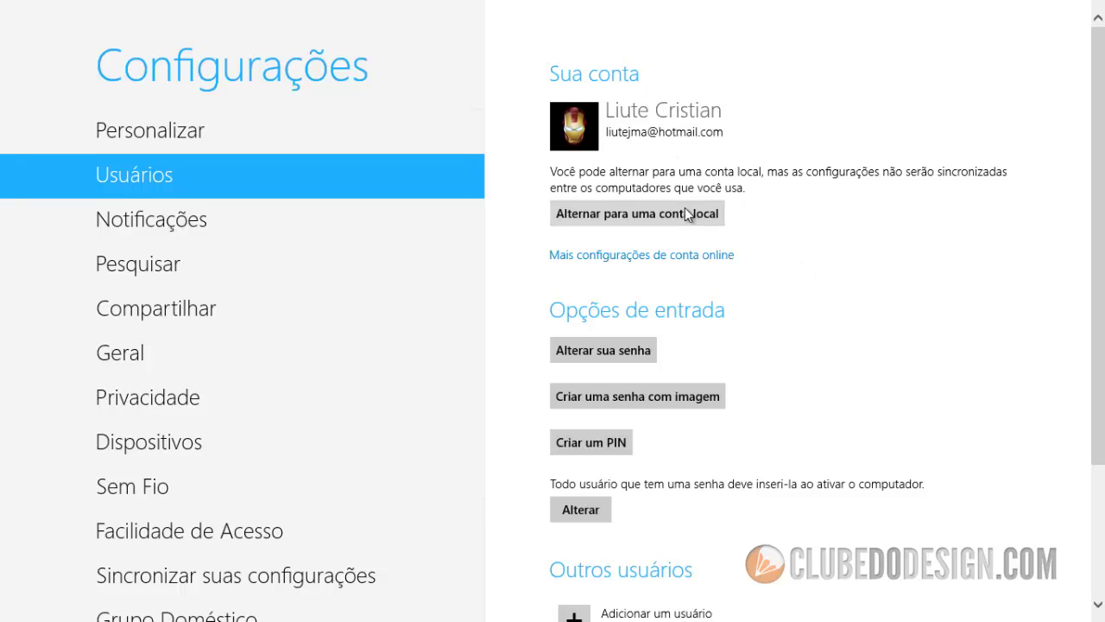
scroll(685, 211, down, 3)
scroll(716, 328, up, 3)
scroll(705, 237, down, 3)
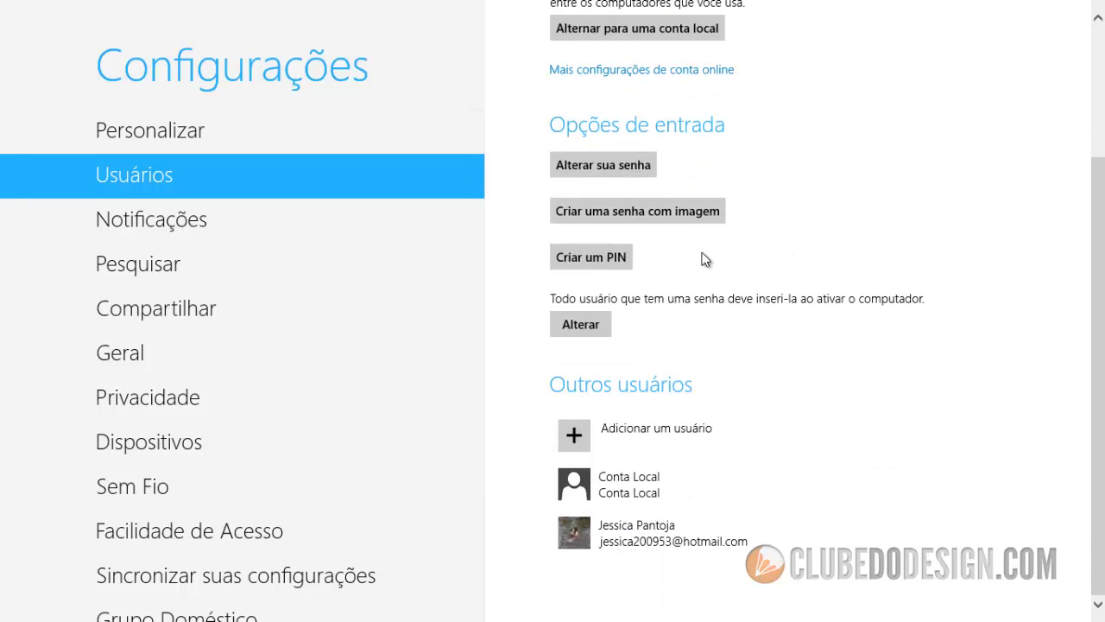
scroll(743, 328, up, 3)
scroll(780, 400, down, 1)
scroll(685, 215, up, 1)
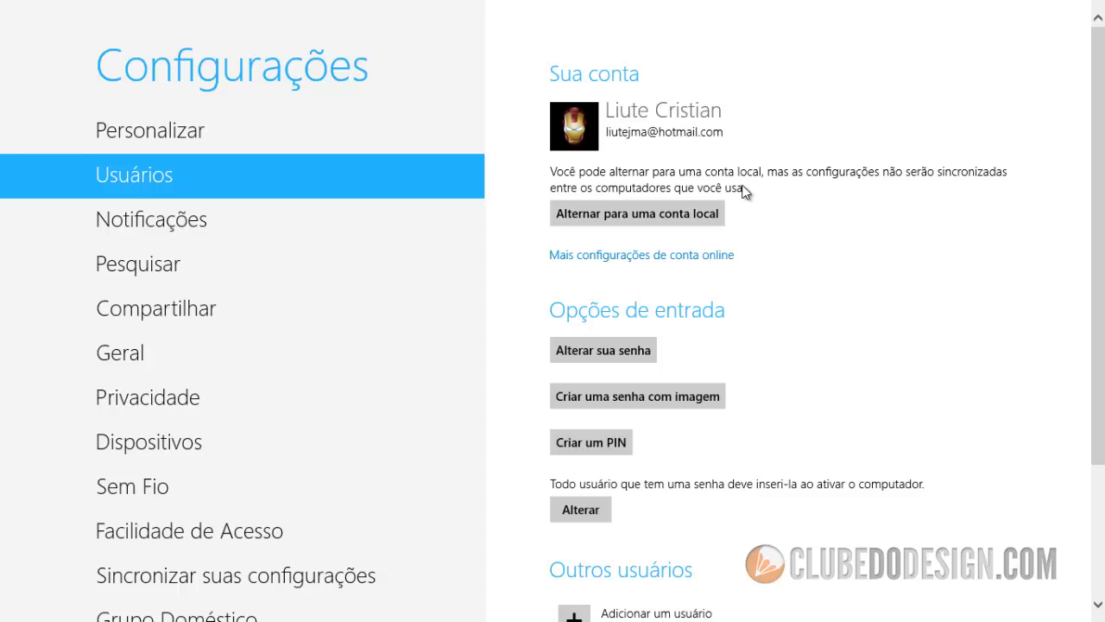
Search the installed apps for "painel", open Painel de Controle and go to Contas de Usuário.
mouse_move(1103, 4)
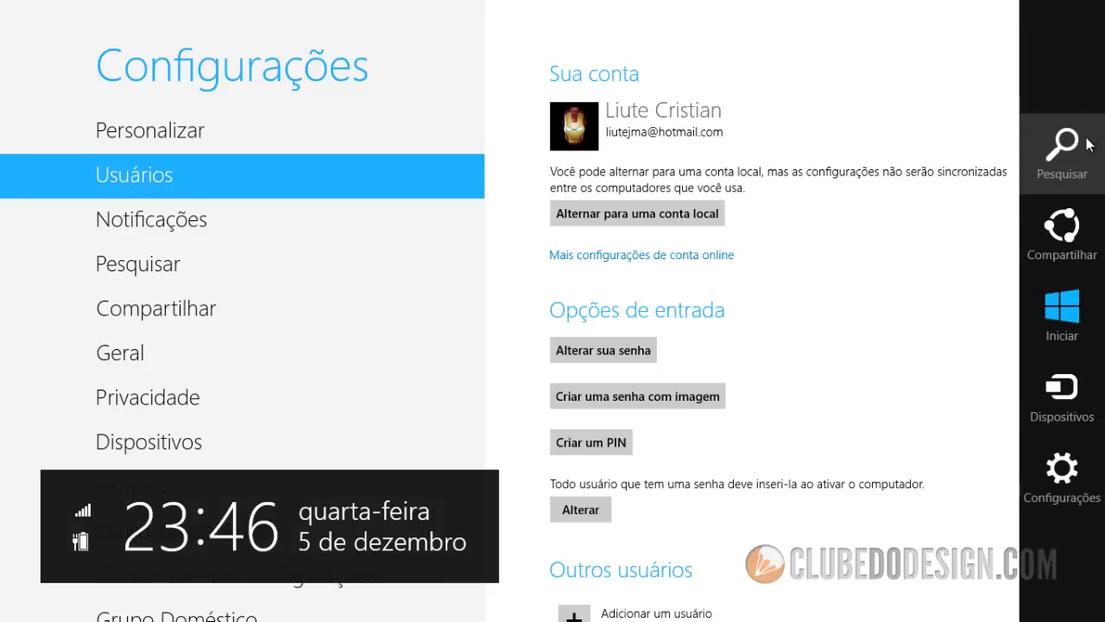
click(1080, 158)
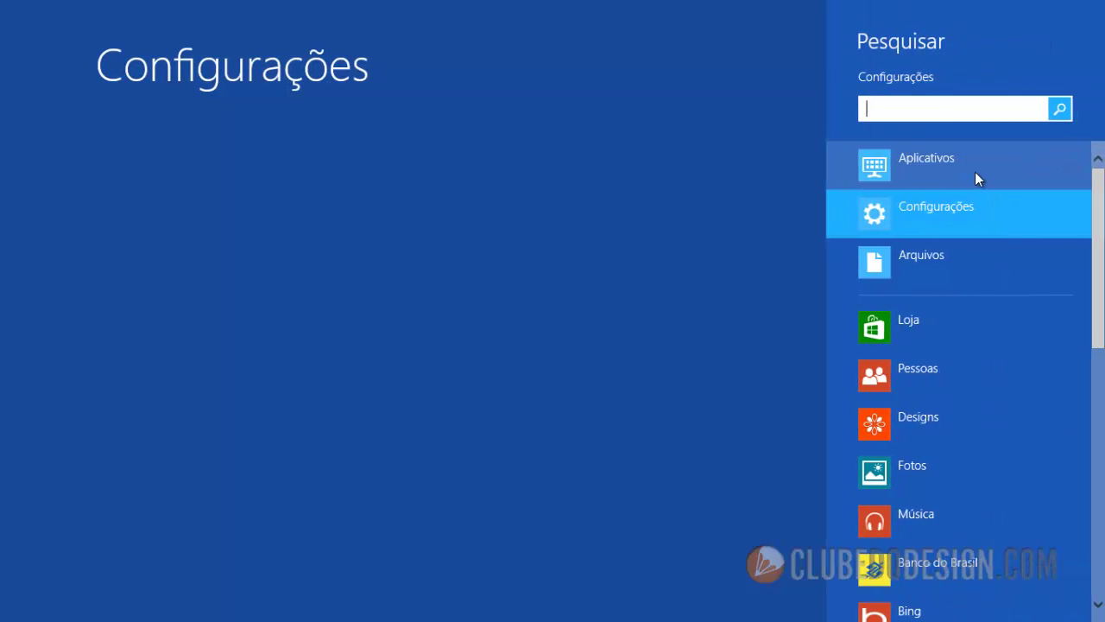
text(painel)
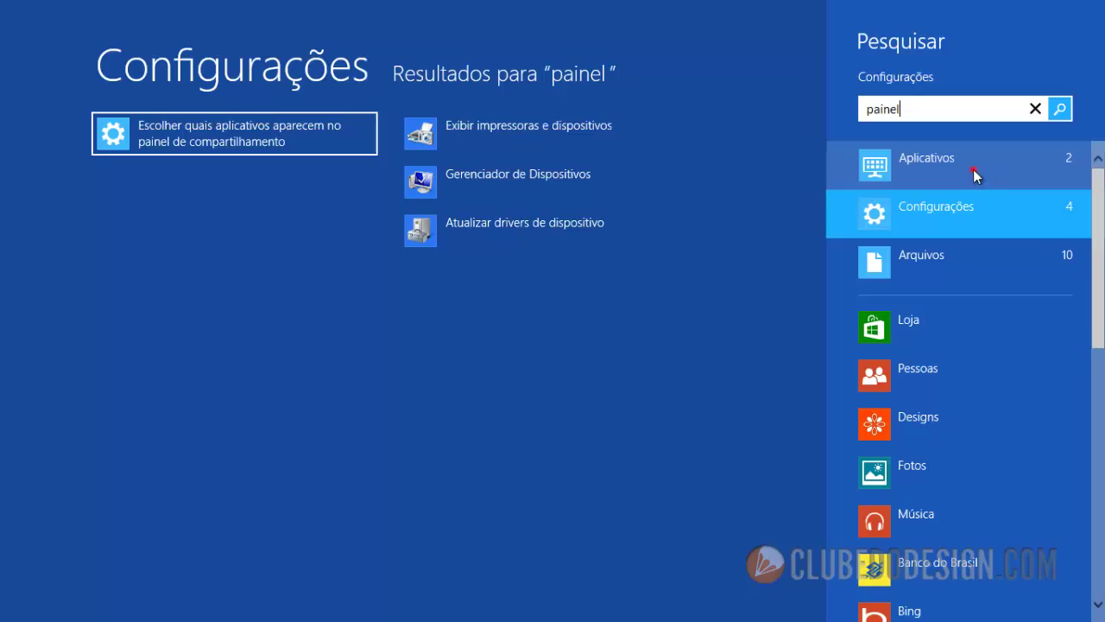
click(973, 169)
click(172, 138)
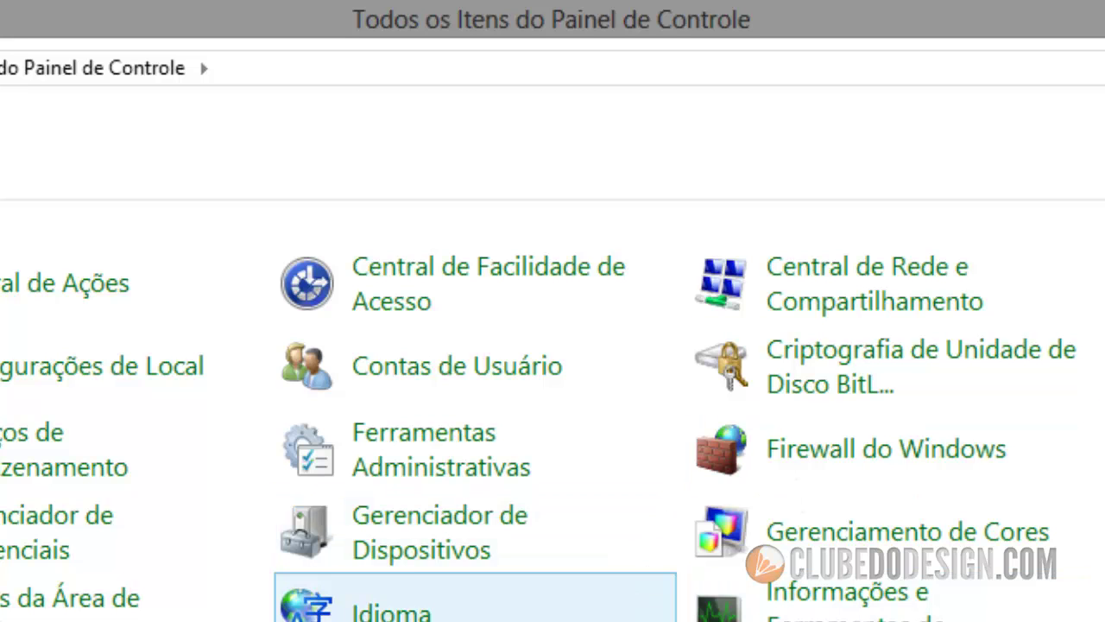
click(429, 371)
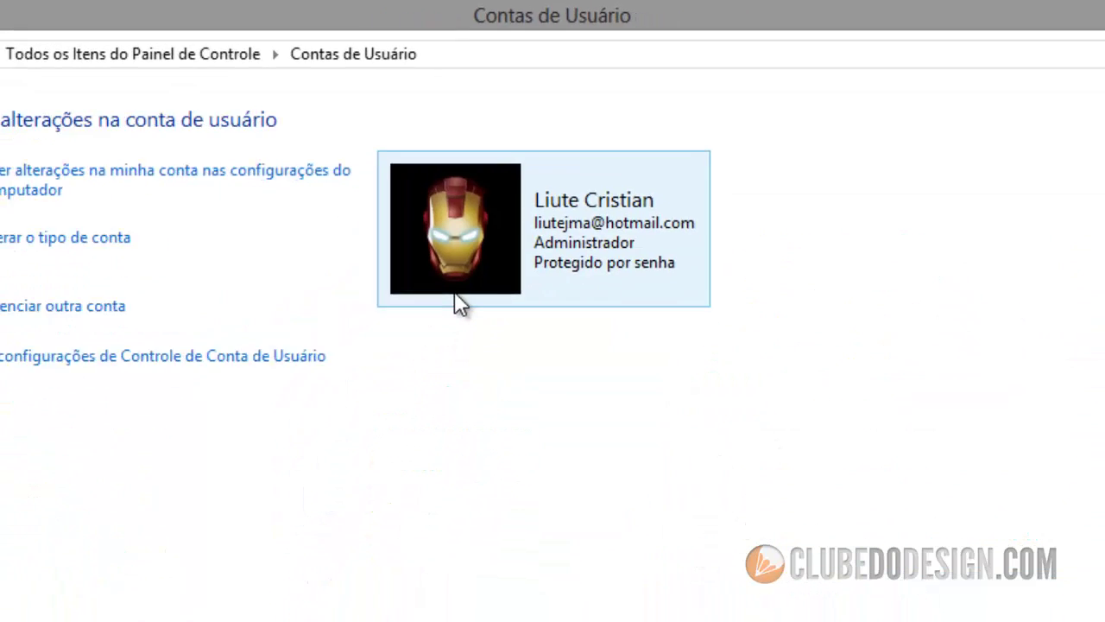
click(436, 326)
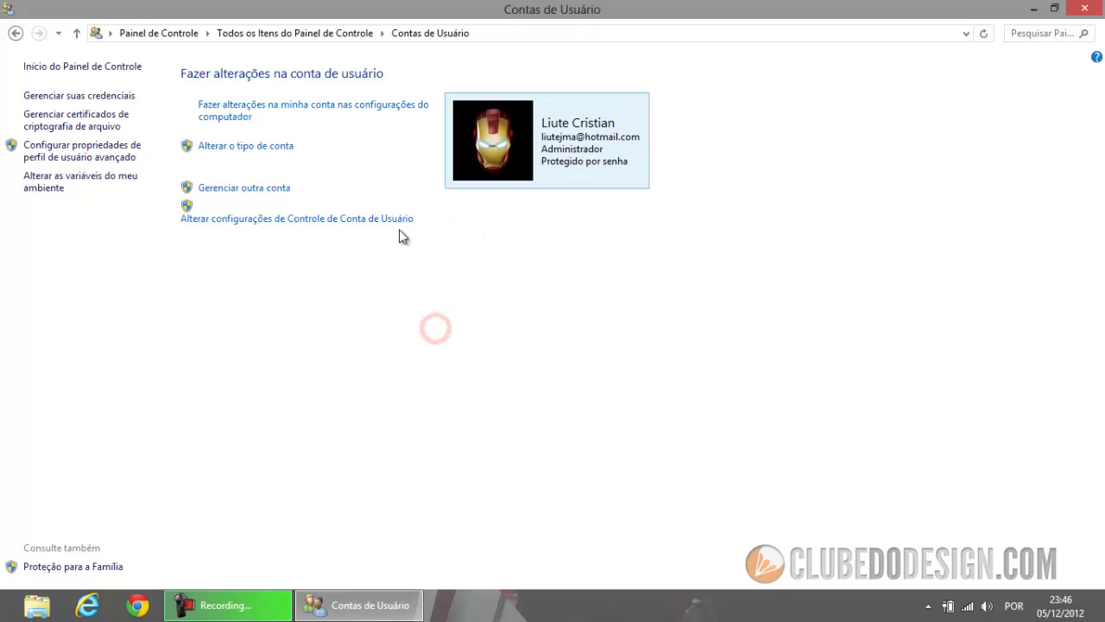
Close the Contas de Usuário window and return to the Usuários section of the computer settings.
click(1083, 8)
mouse_move(1104, 2)
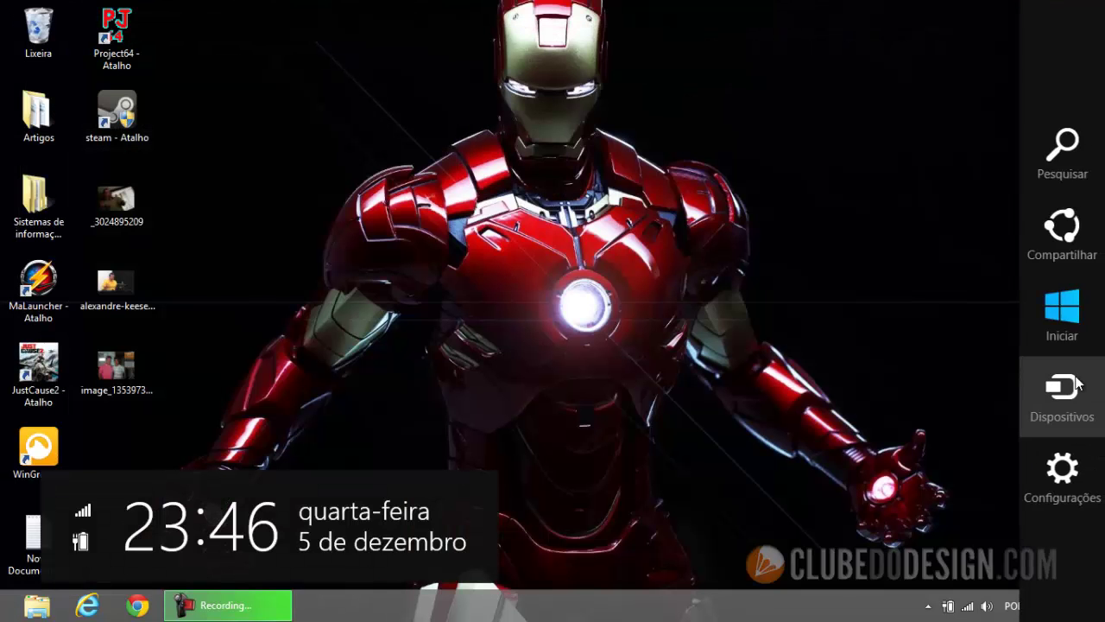
click(1058, 473)
click(949, 581)
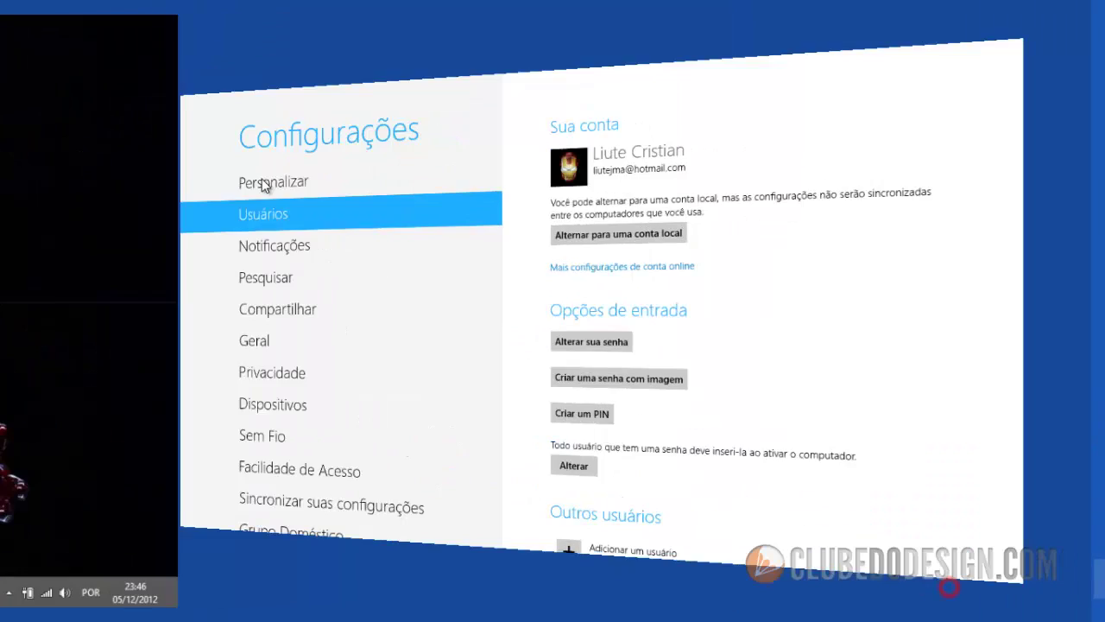
click(124, 173)
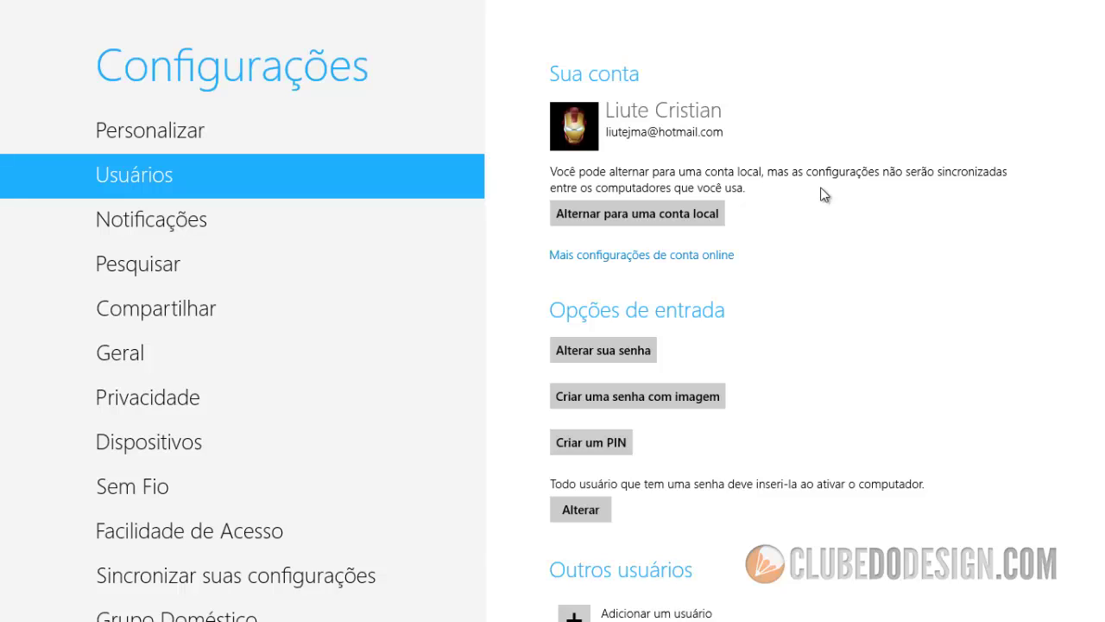
Start creating a picture password from Opções de entrada and enter the current account password to authorize it.
scroll(833, 195, down, 3)
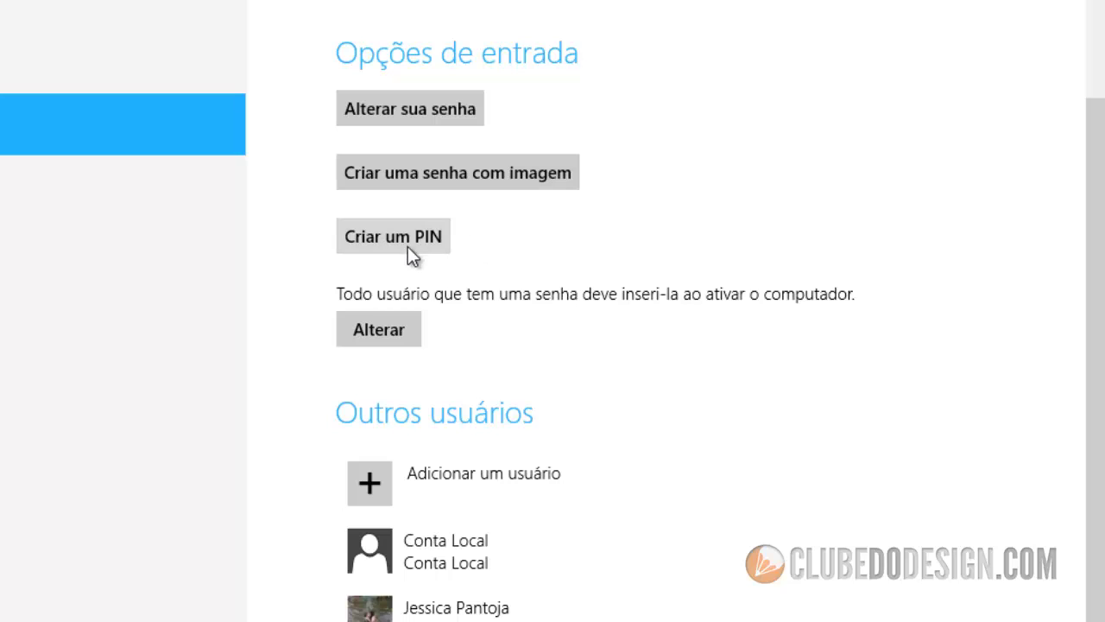
click(408, 247)
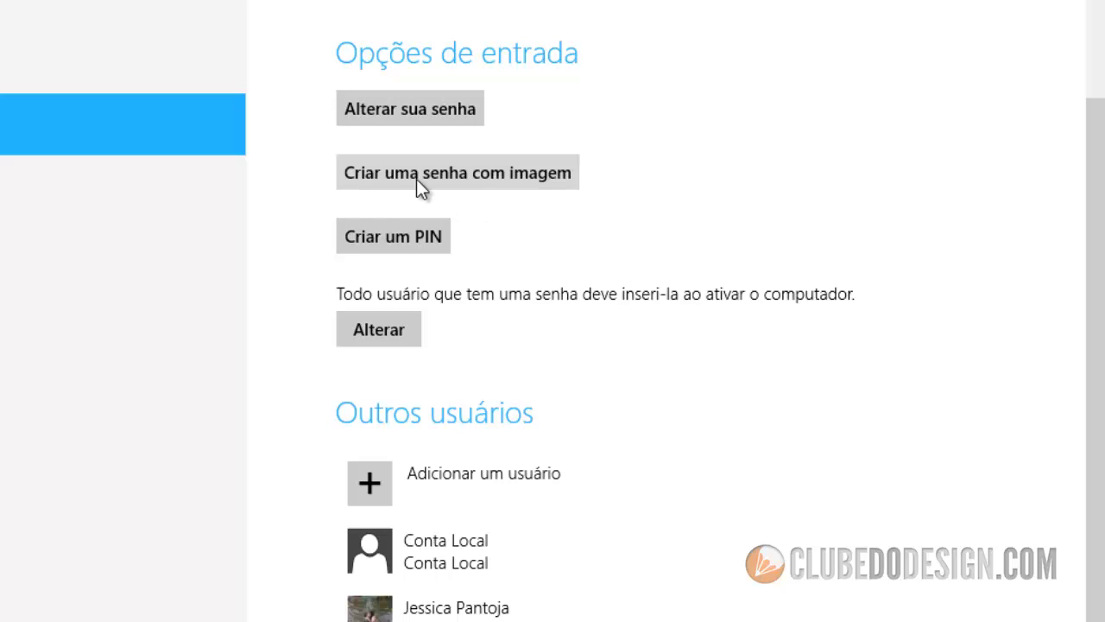
click(479, 180)
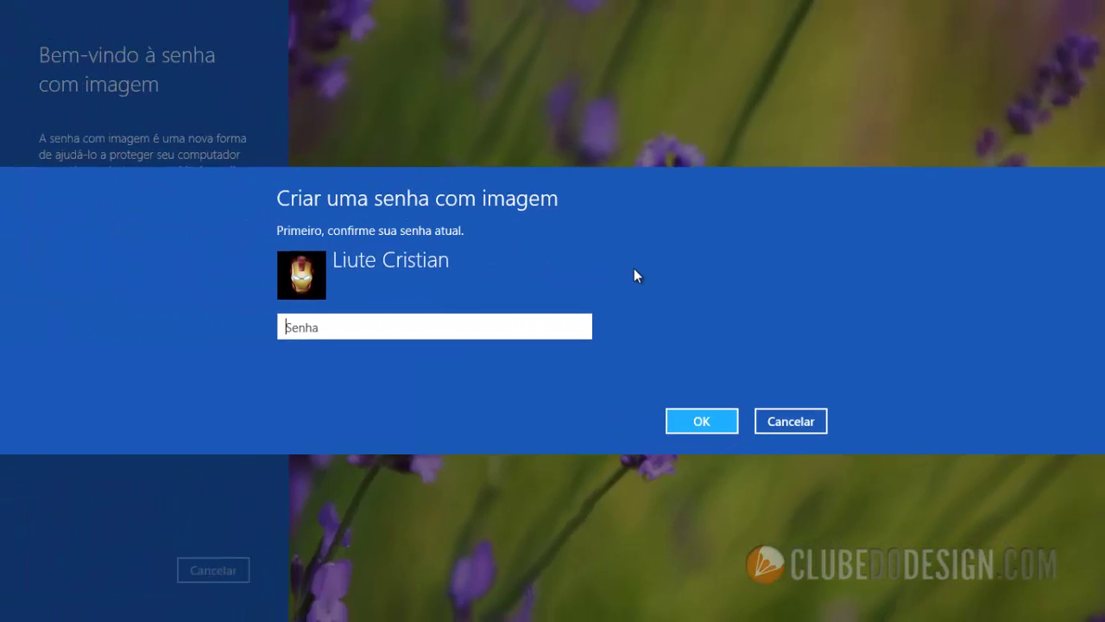
text(****************)
key(Return)
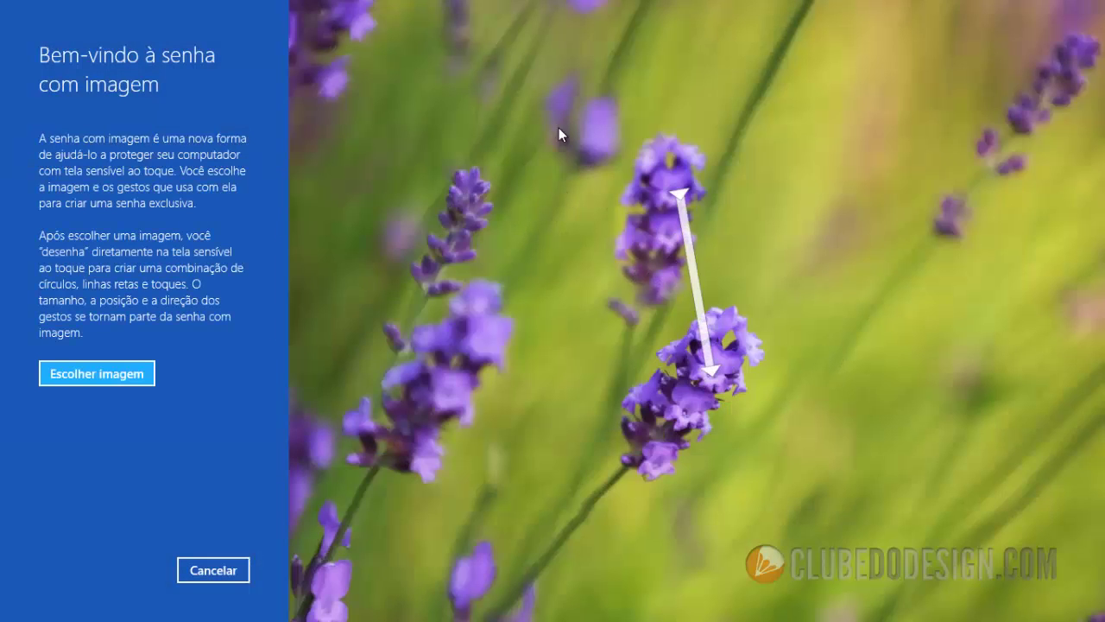
Choose the picture of the pale face from Imagens and use it for the picture password.
click(127, 376)
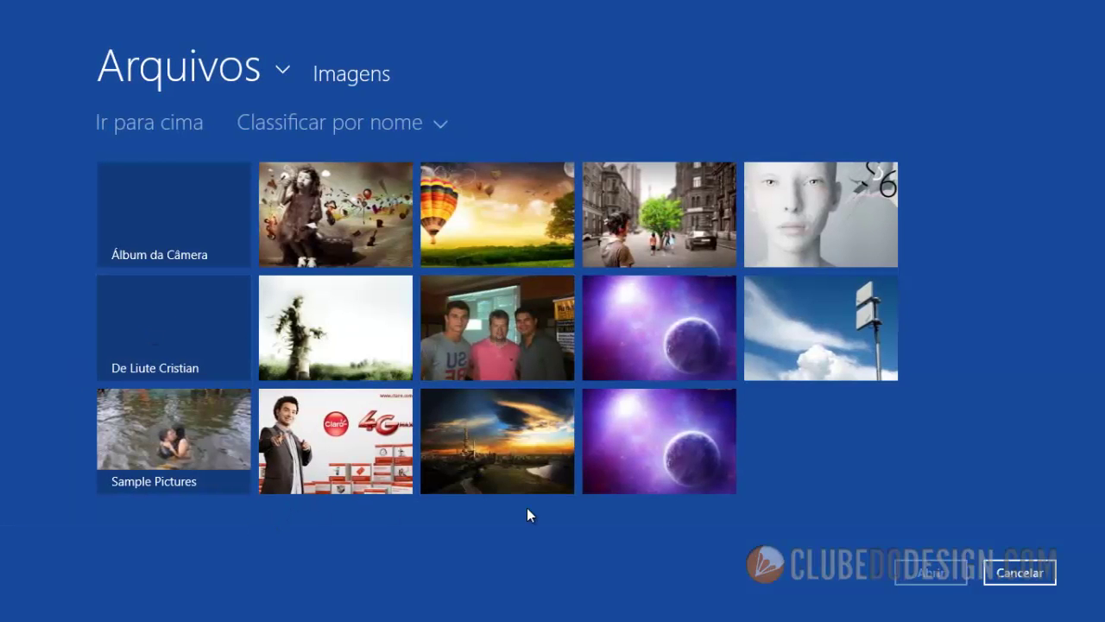
click(842, 222)
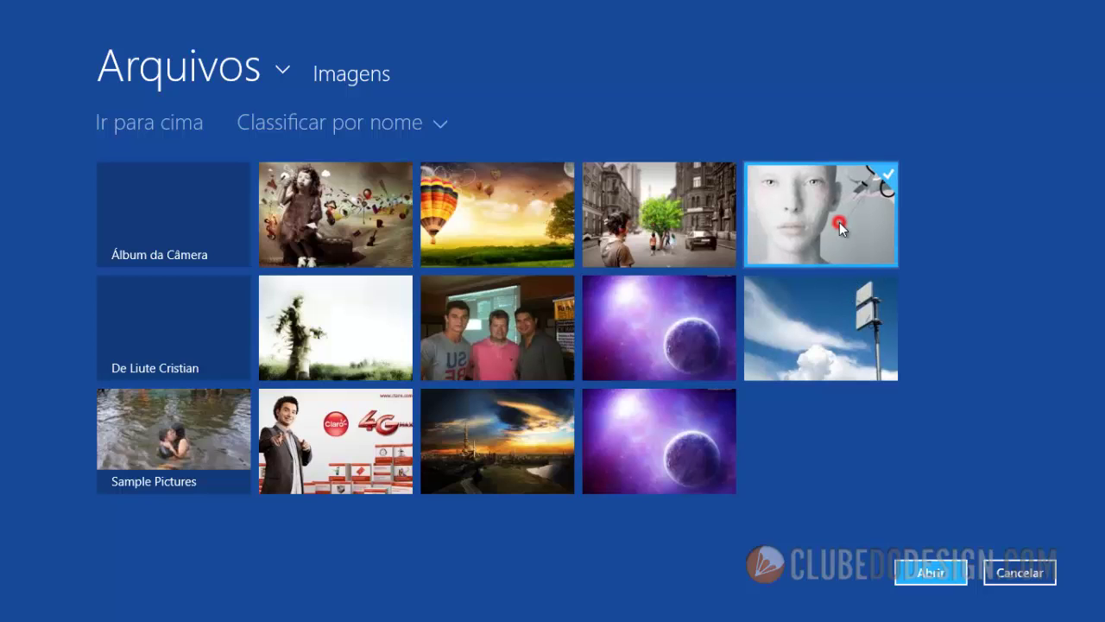
click(917, 575)
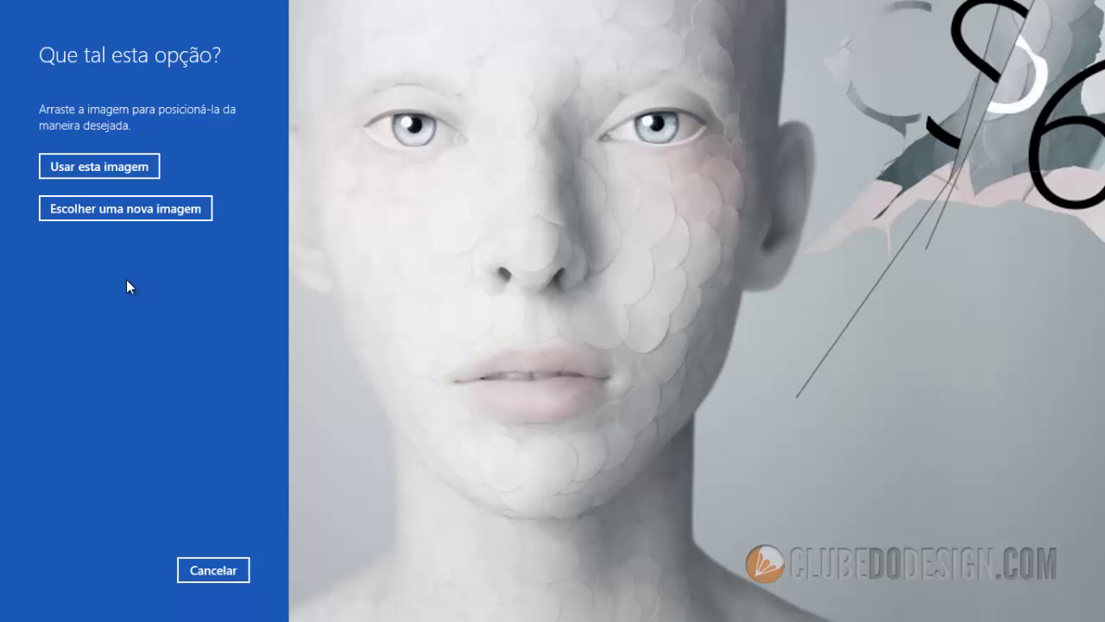
click(95, 169)
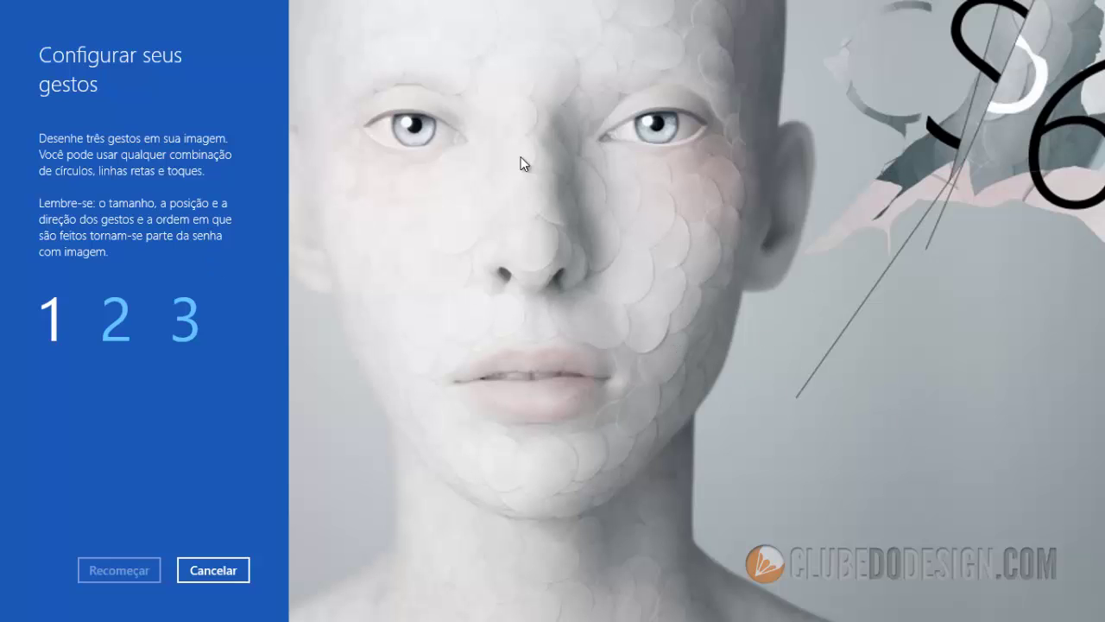
Draw three gestures on the face picture for the picture password and repeat them to confirm.
click(533, 113)
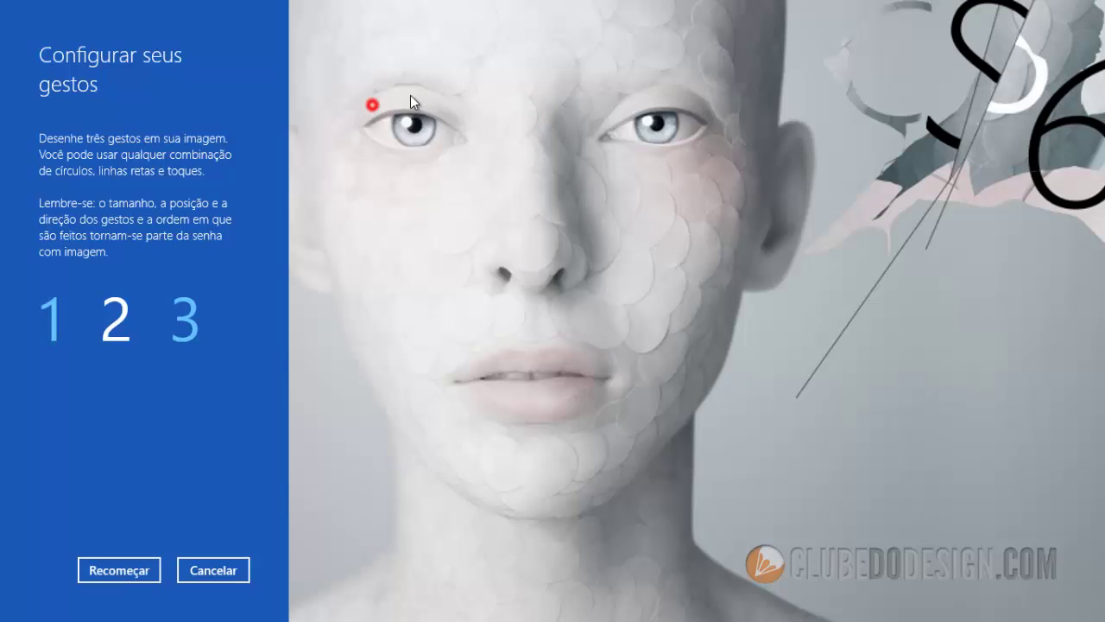
mouse_move(410, 95)
mouse_down()
mouse_move(425, 164)
mouse_move(371, 104)
mouse_up()
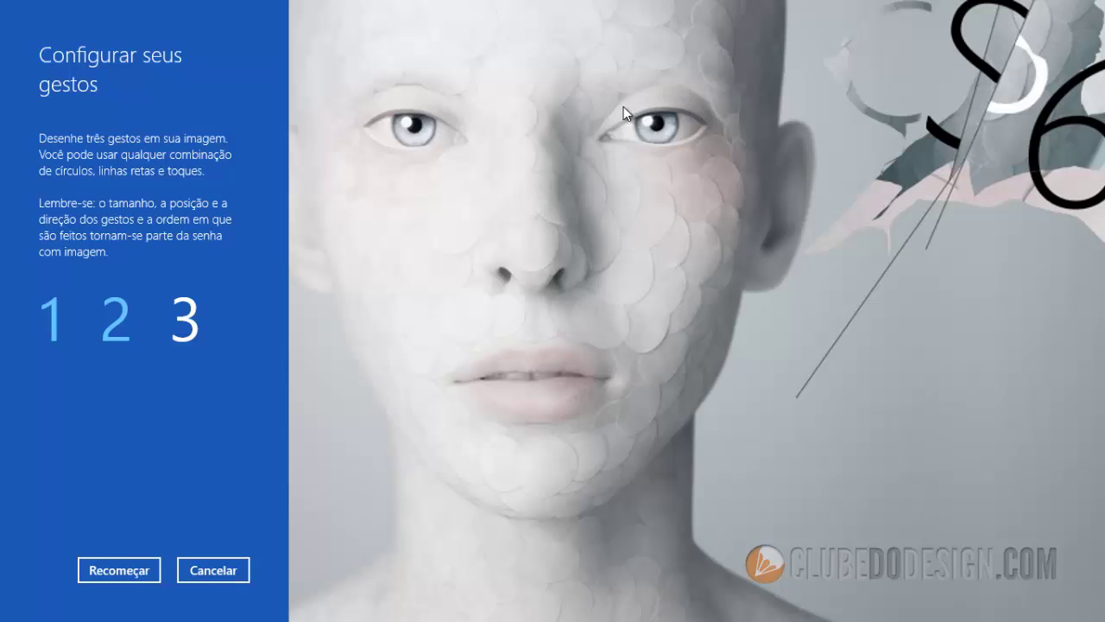
mouse_move(697, 101)
mouse_down()
mouse_move(656, 164)
mouse_move(643, 86)
mouse_up()
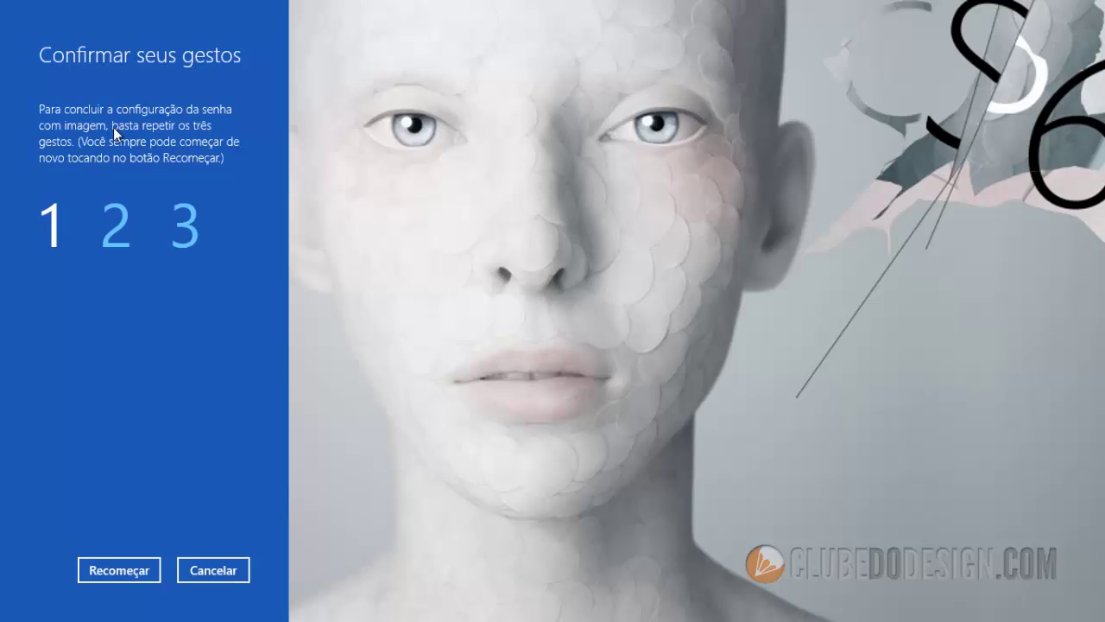
drag(542, 185, 530, 258)
mouse_move(371, 95)
mouse_down()
mouse_move(459, 144)
mouse_move(362, 100)
mouse_up()
mouse_move(633, 93)
mouse_down()
mouse_move(709, 134)
mouse_move(606, 98)
mouse_up()
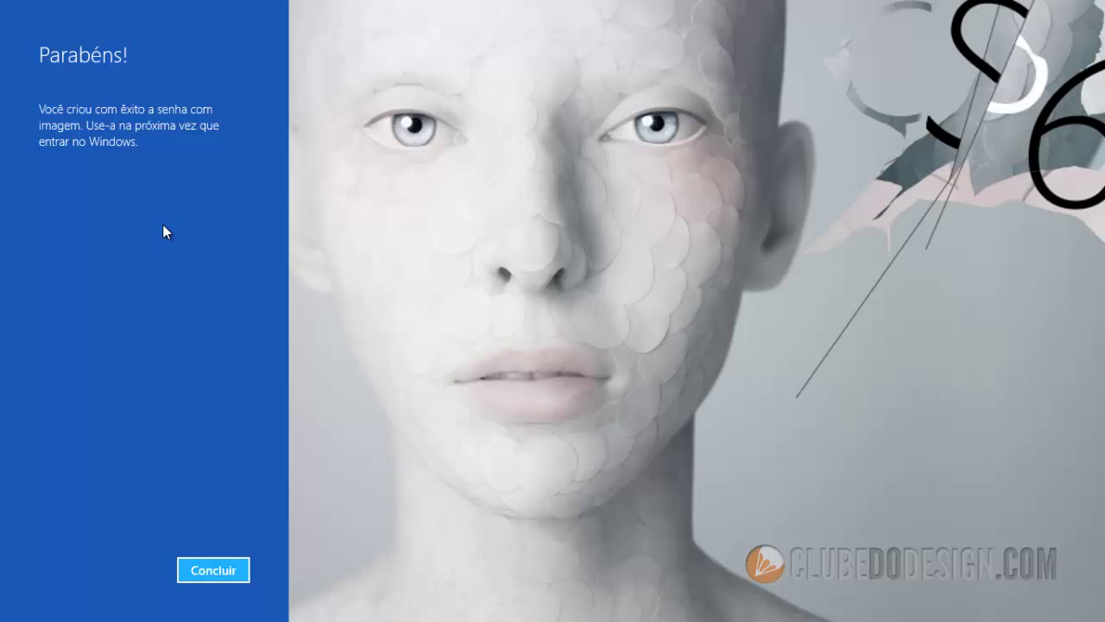
Conclude the picture password setup and remove the picture password from Opções de entrada.
click(213, 570)
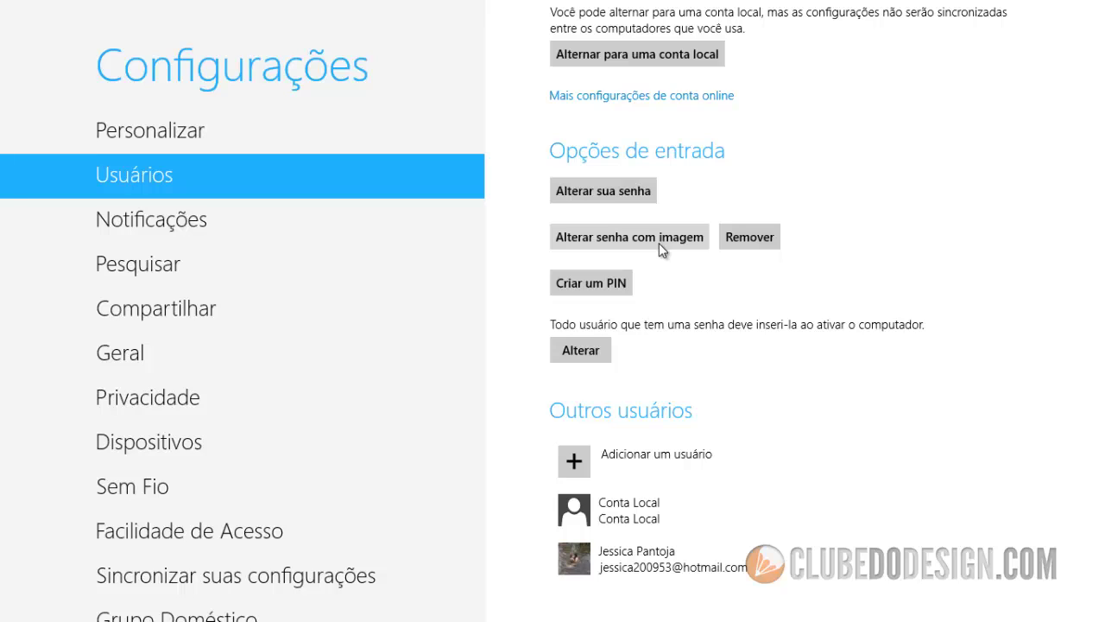
click(768, 231)
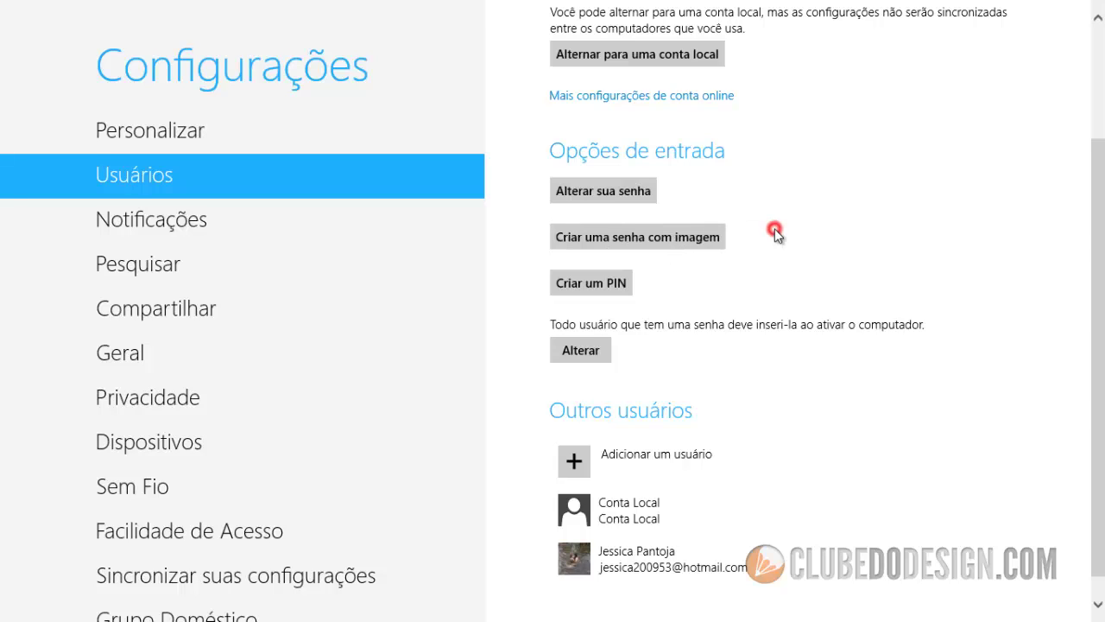
View the form for adding a user under Outros usuários and leave it without creating an account.
scroll(716, 270, down, 1)
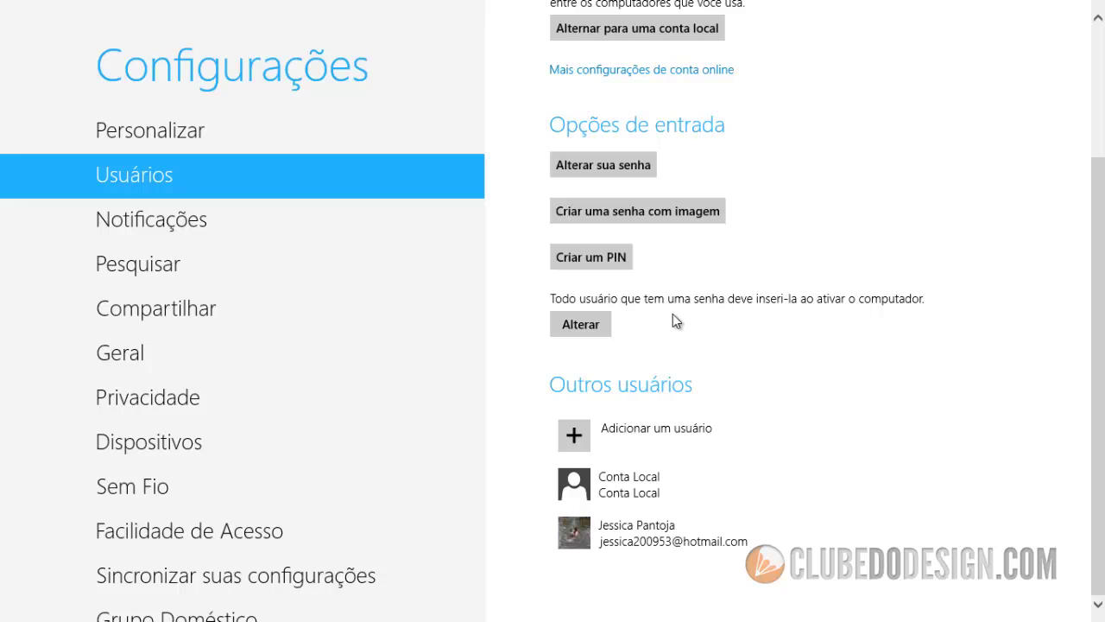
scroll(660, 492, up, 1)
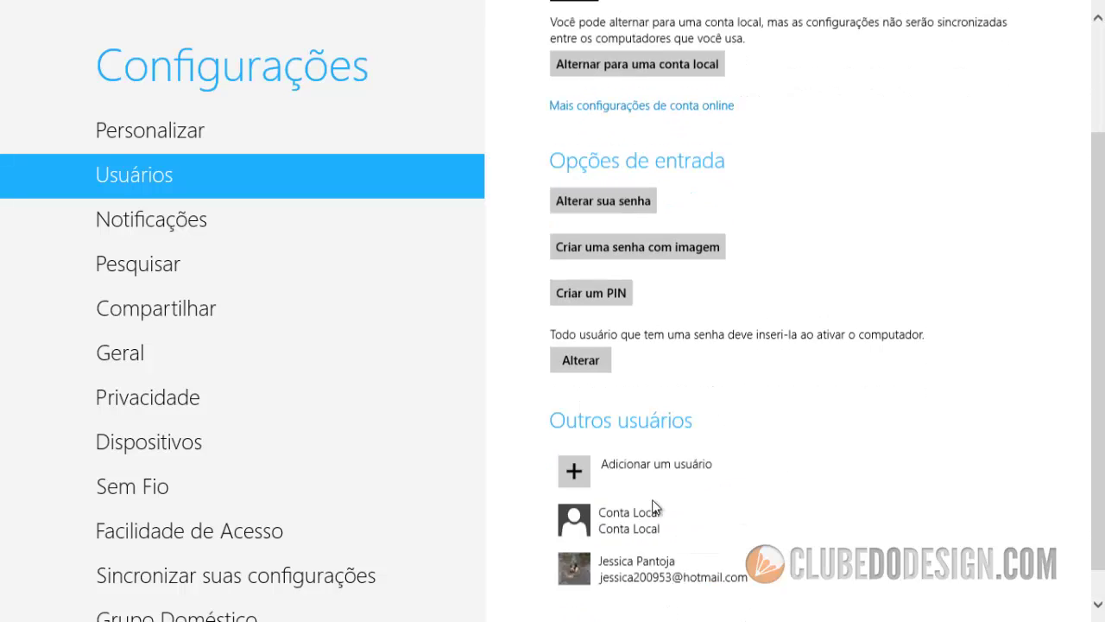
scroll(649, 466, down, 1)
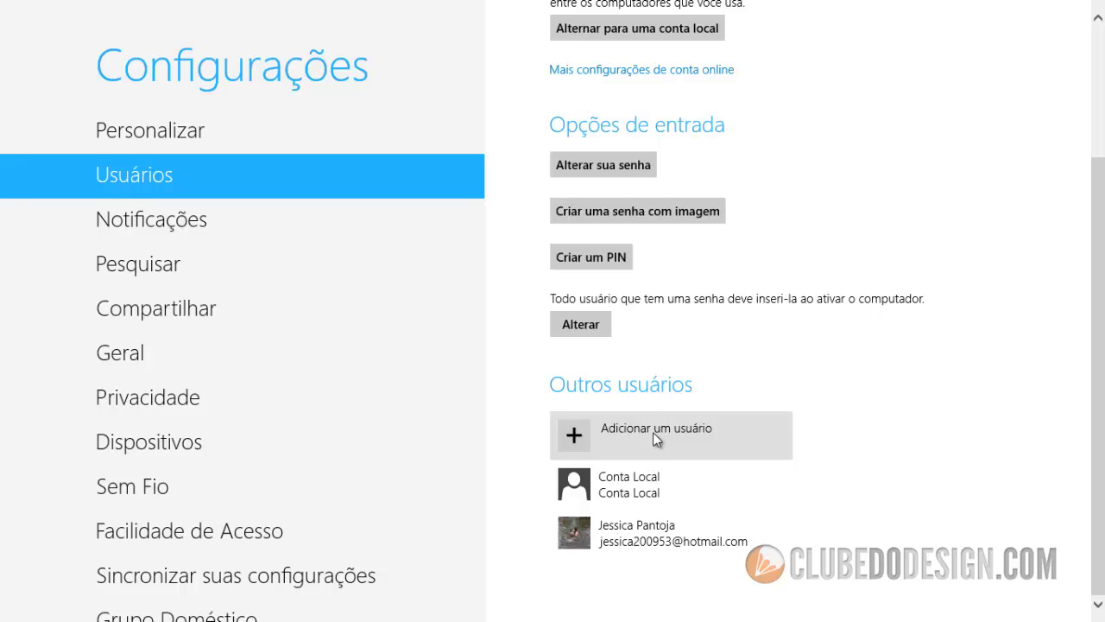
click(671, 423)
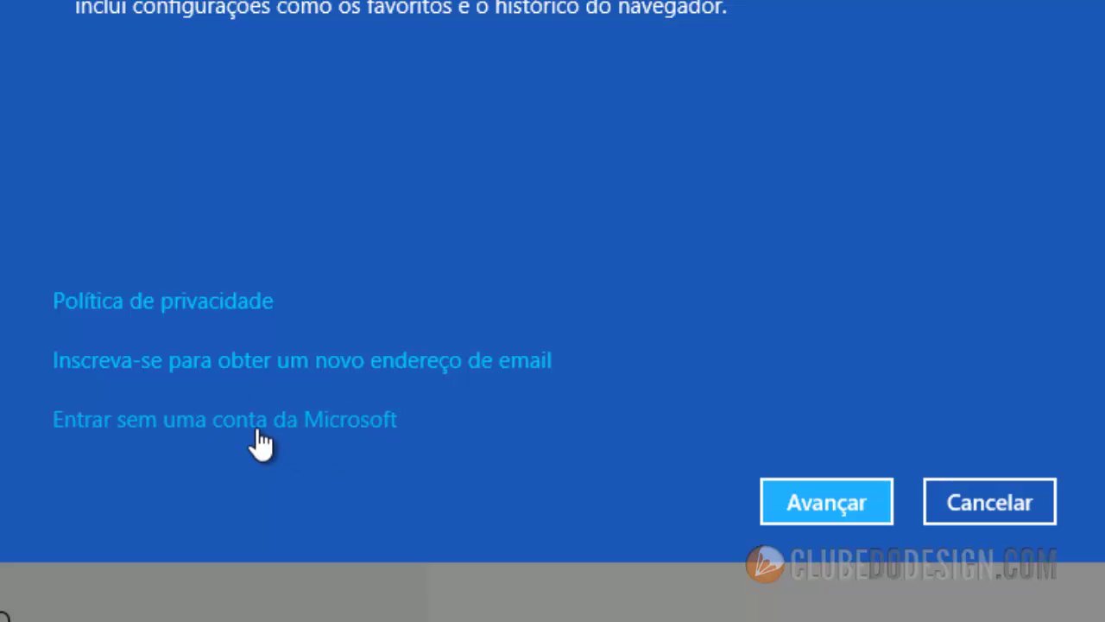
click(928, 503)
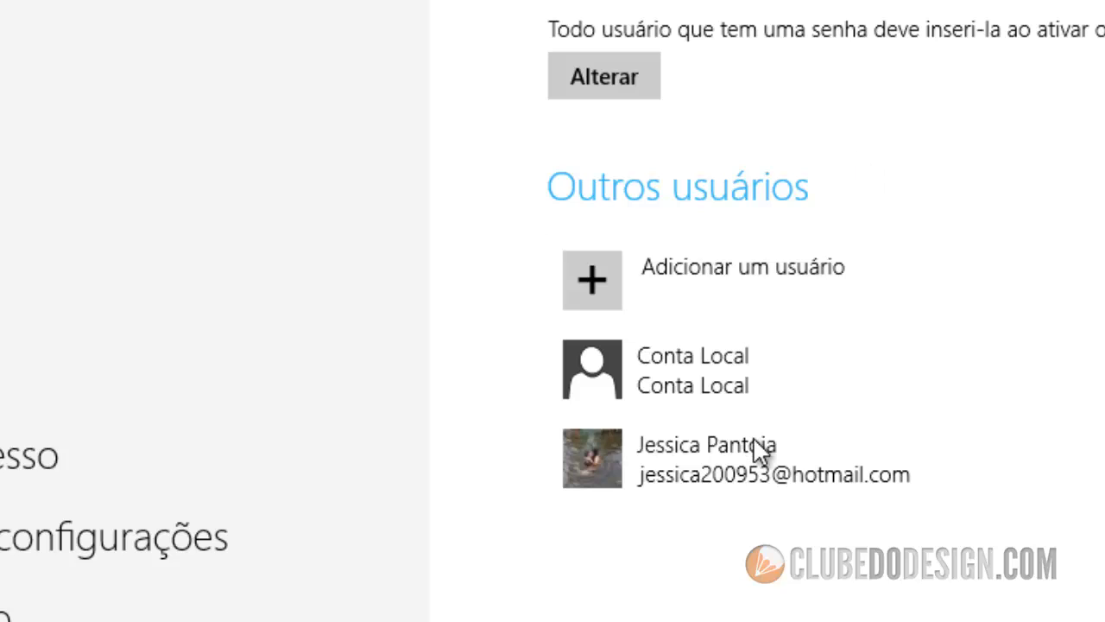
click(697, 285)
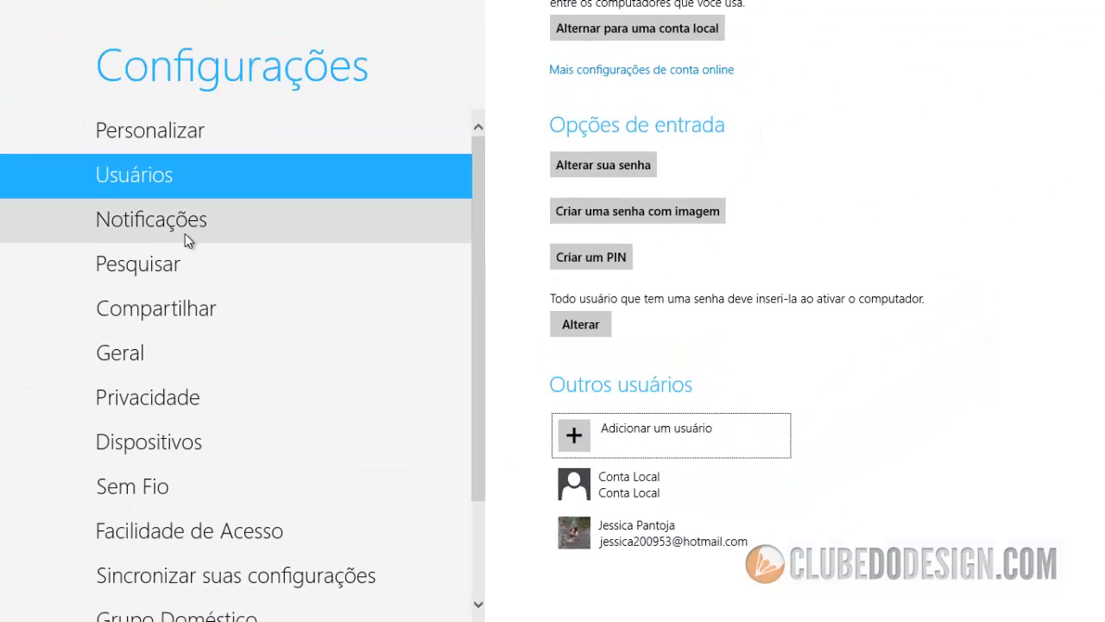
Examine the general notification switches and the per-application list in the Notificações settings.
click(184, 234)
scroll(885, 139, down, 2)
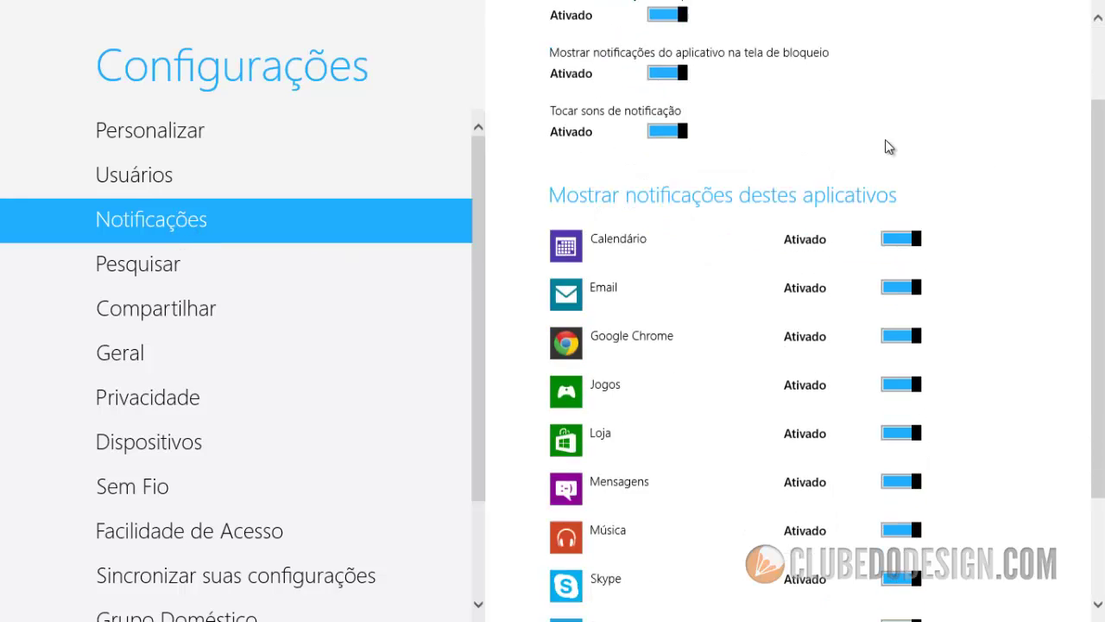
scroll(886, 190, up, 3)
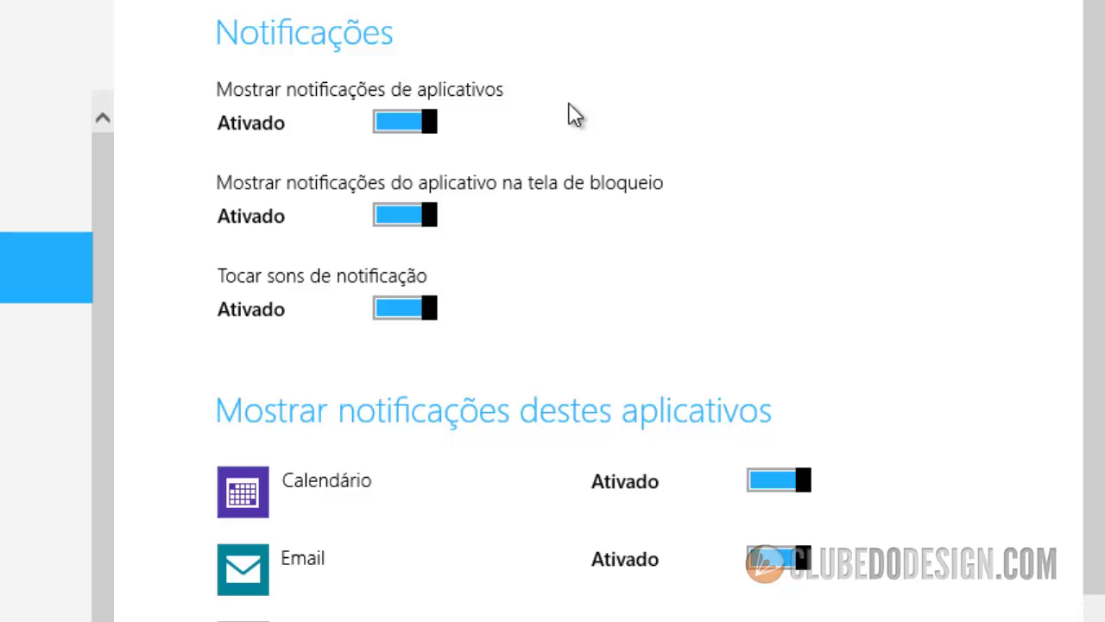
scroll(574, 114, down, 5)
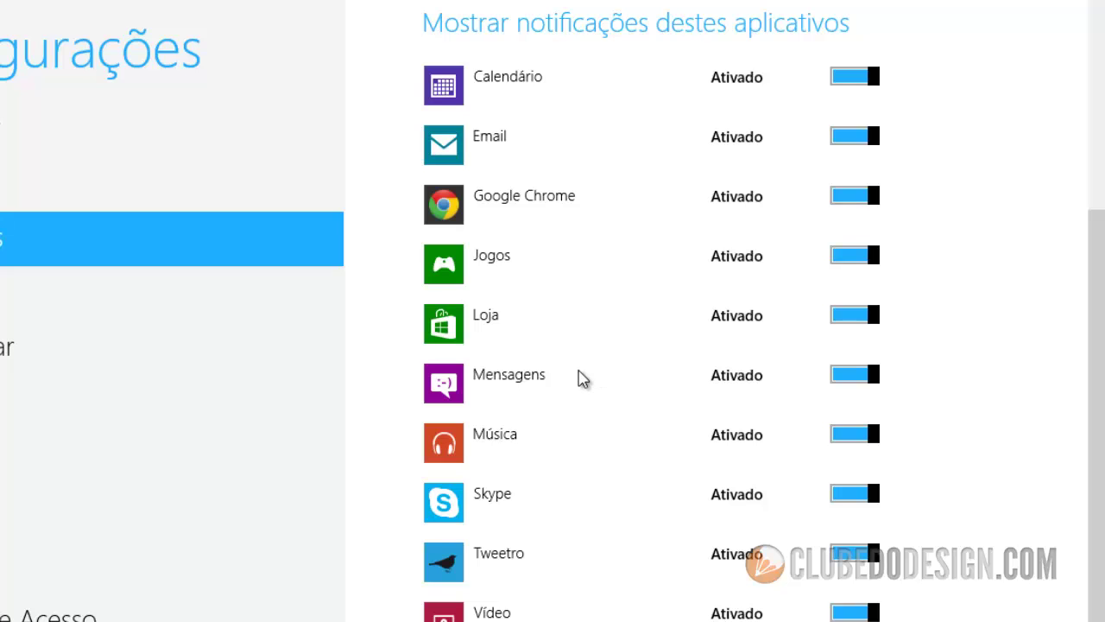
scroll(488, 387, up, 3)
scroll(515, 397, down, 2)
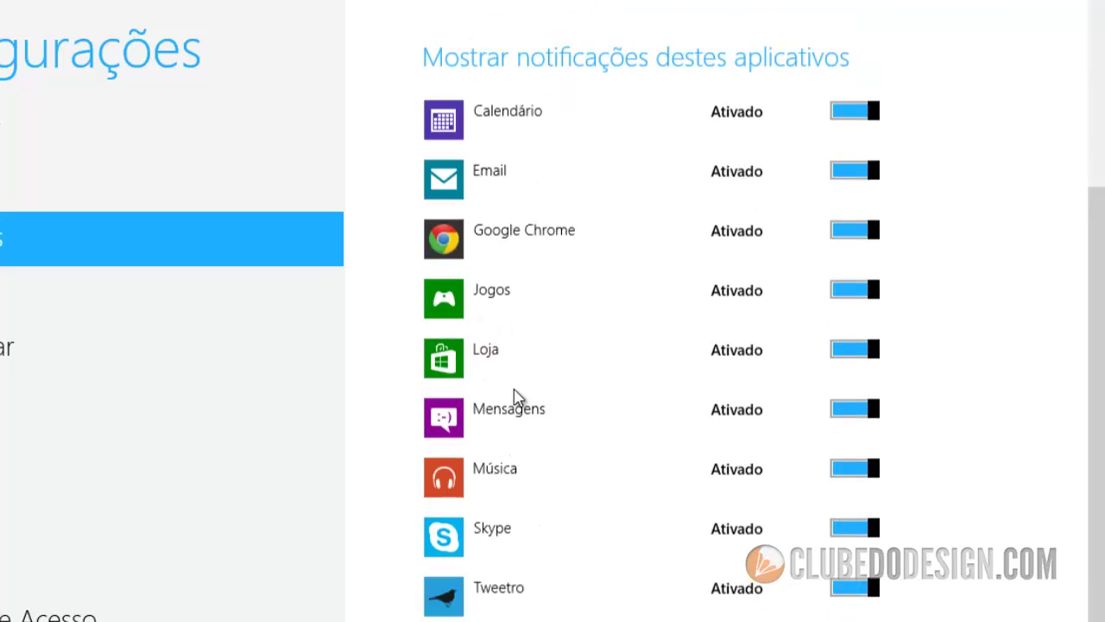
scroll(515, 397, down, 1)
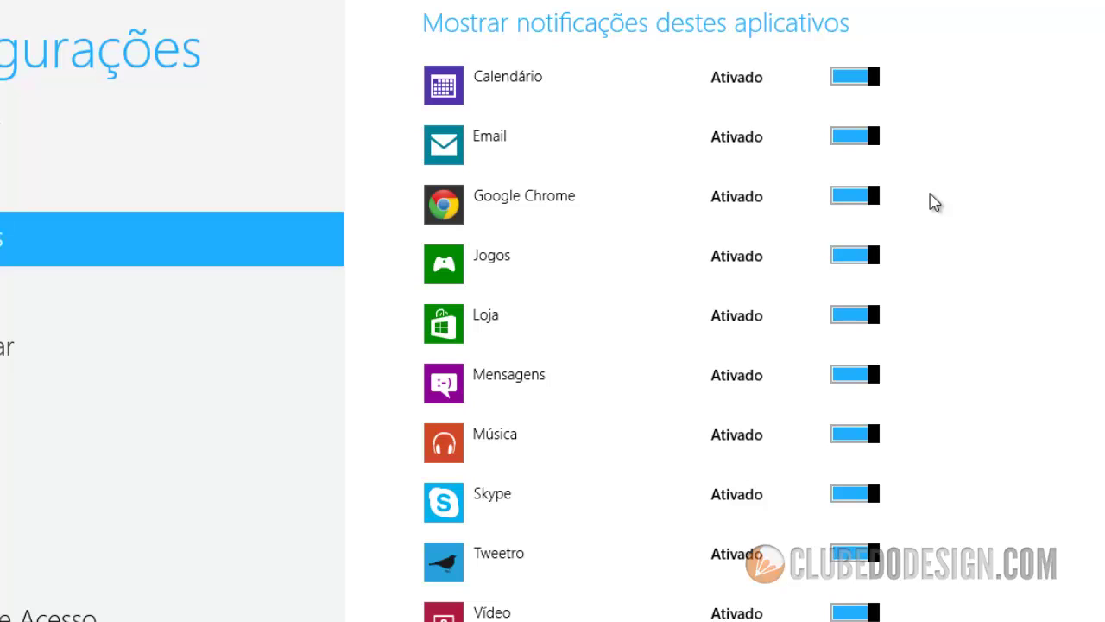
Turn off notifications for Mensagens and turn them back on.
click(868, 377)
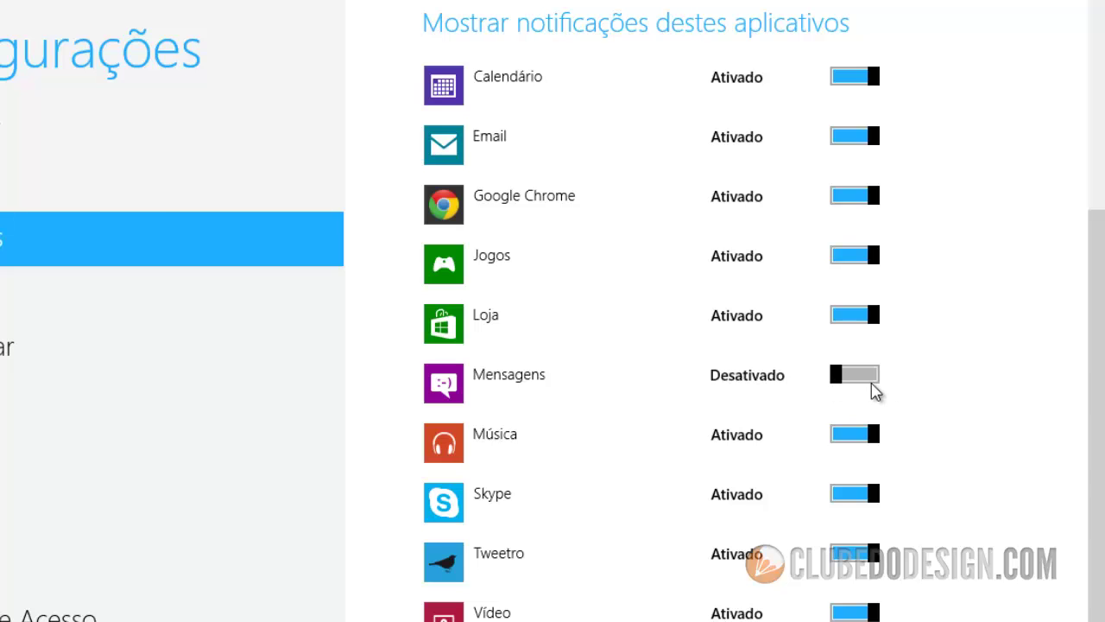
scroll(869, 388, up, 5)
scroll(811, 69, down, 5)
click(835, 374)
scroll(870, 241, up, 4)
scroll(870, 294, down, 4)
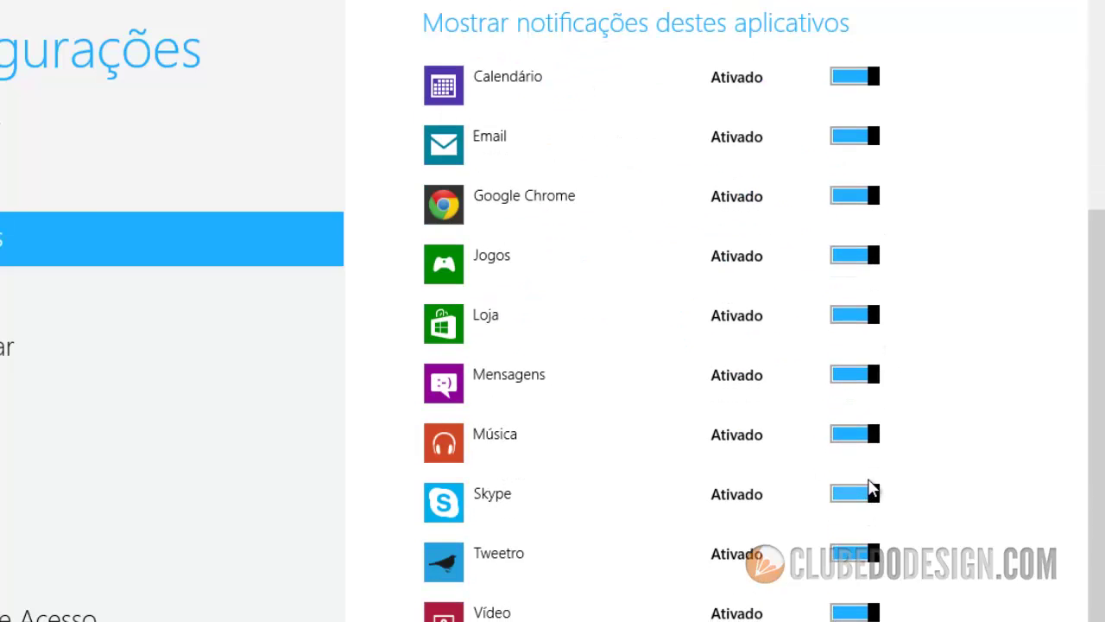
scroll(870, 490, up, 4)
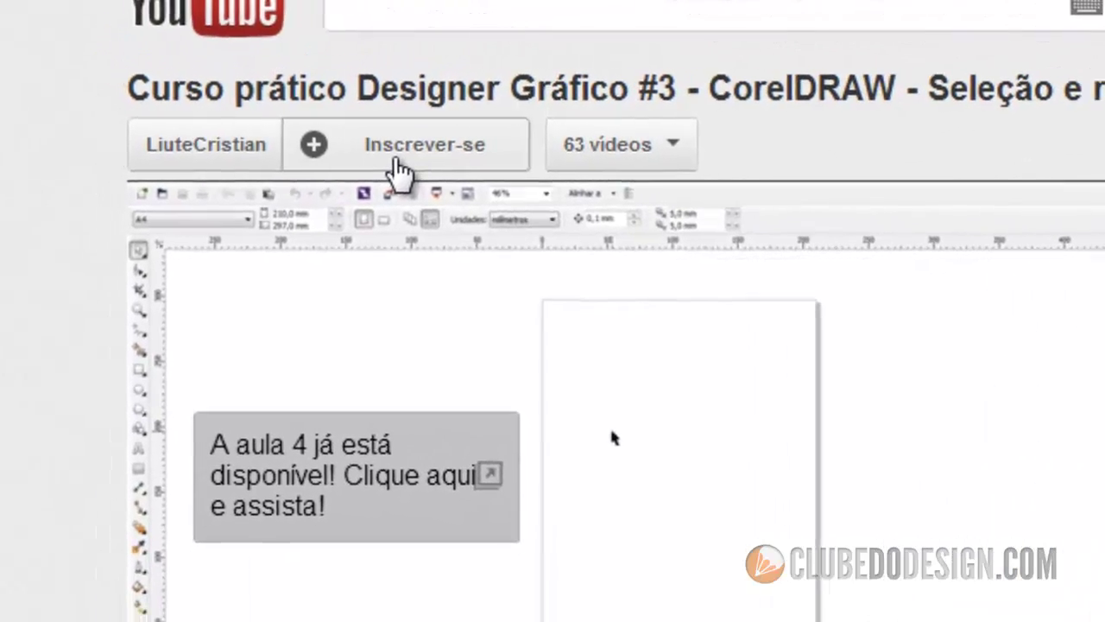
Subscribe to the channel of the CorelDRAW course video on YouTube, signing in with the account's e-mail and password.
click(397, 161)
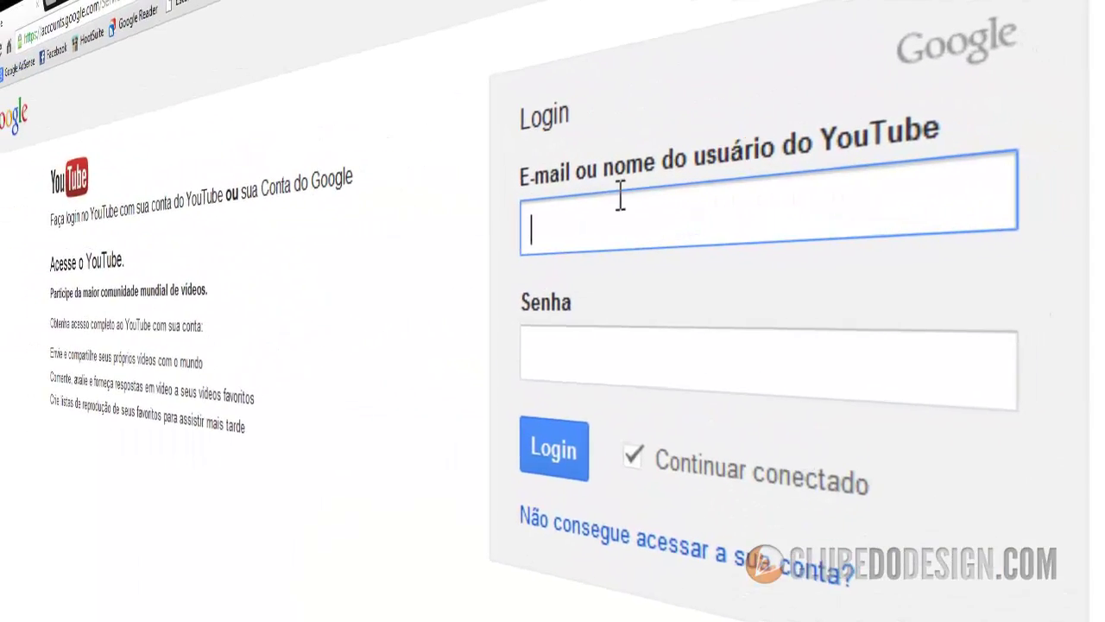
text(num)
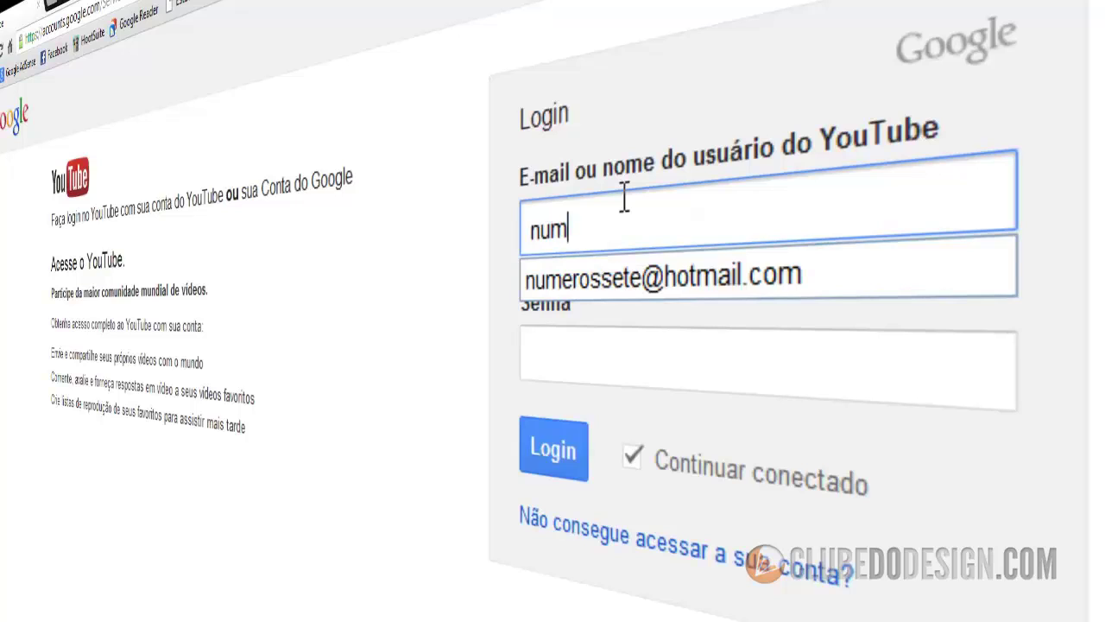
key(Down)
key(Return)
key(Tab)
text(a)
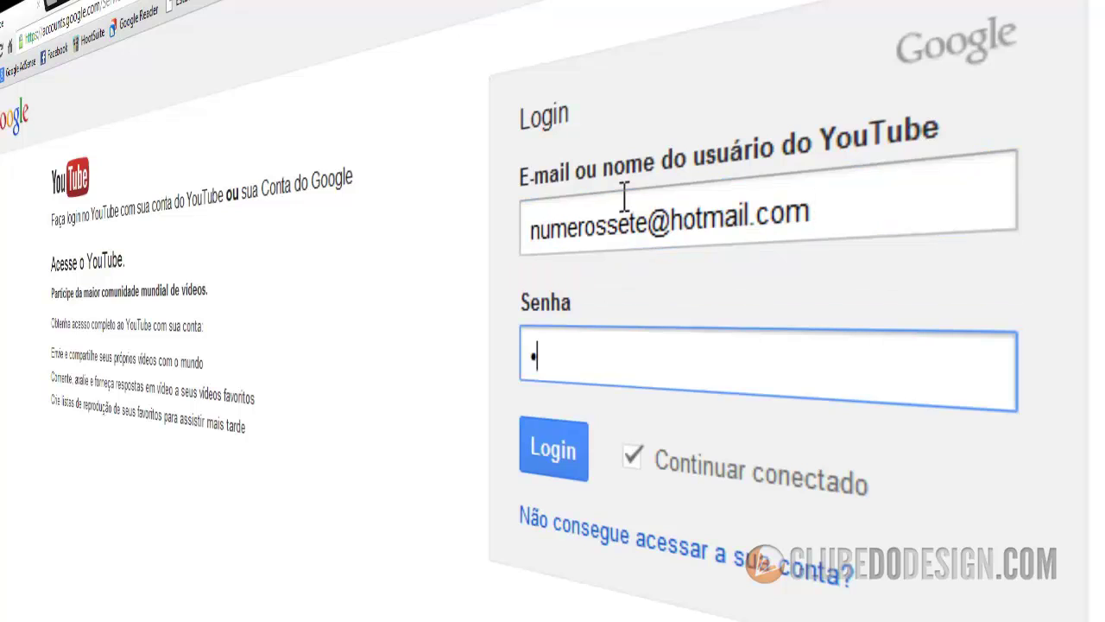
text(aaaaaaaaaaaaa)
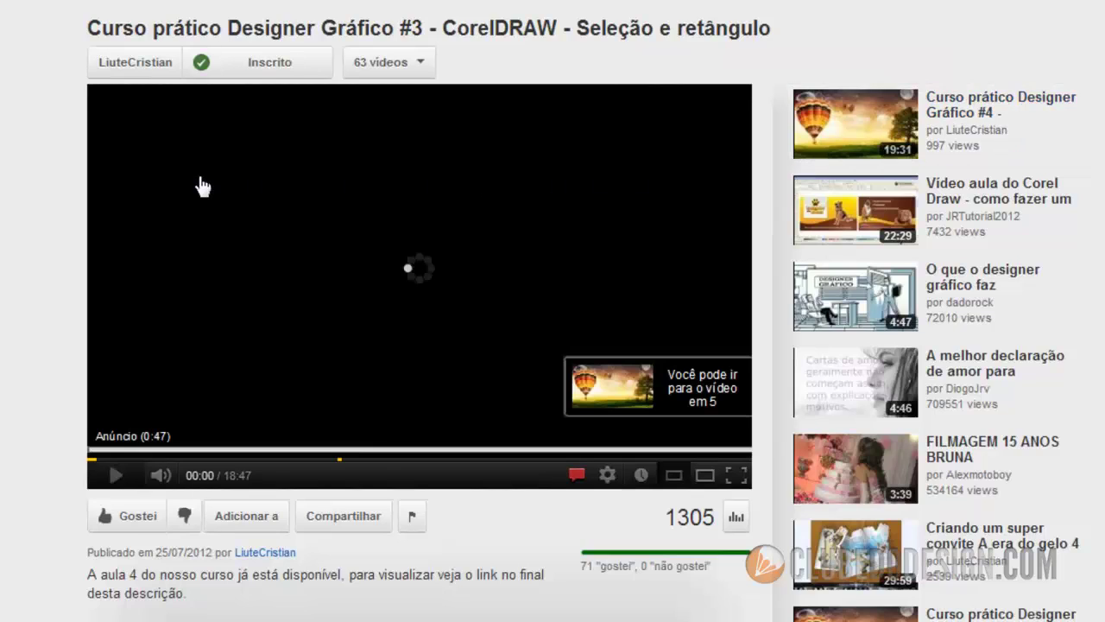
Like the CorelDRAW course video and turn on the subscription option Enviar um e-mail a cada novo envio.
click(132, 522)
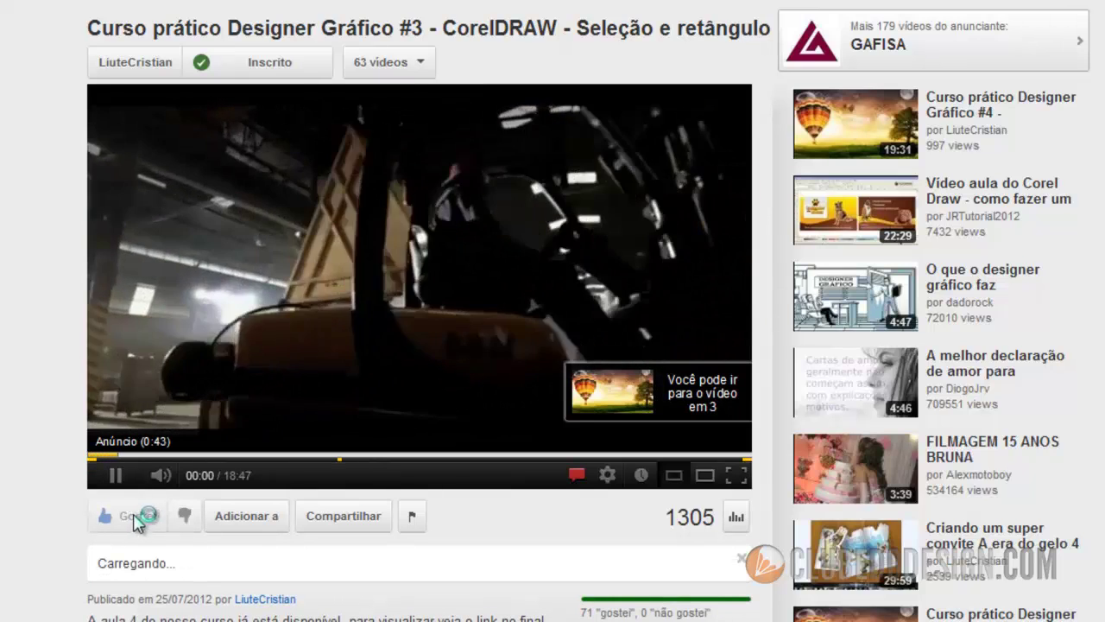
mouse_move(286, 69)
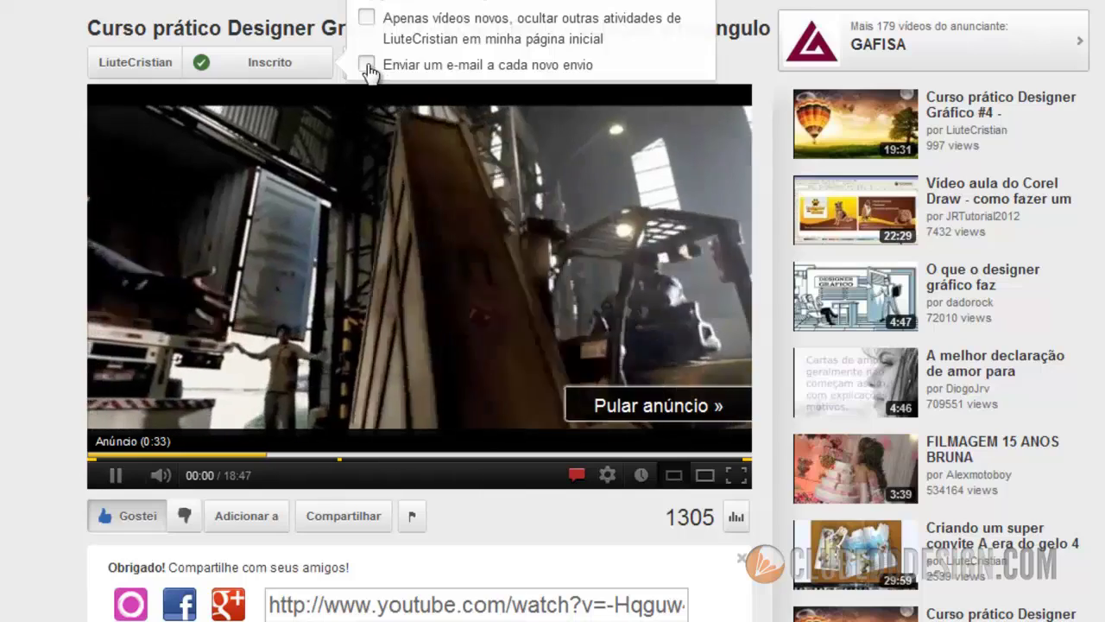
click(367, 67)
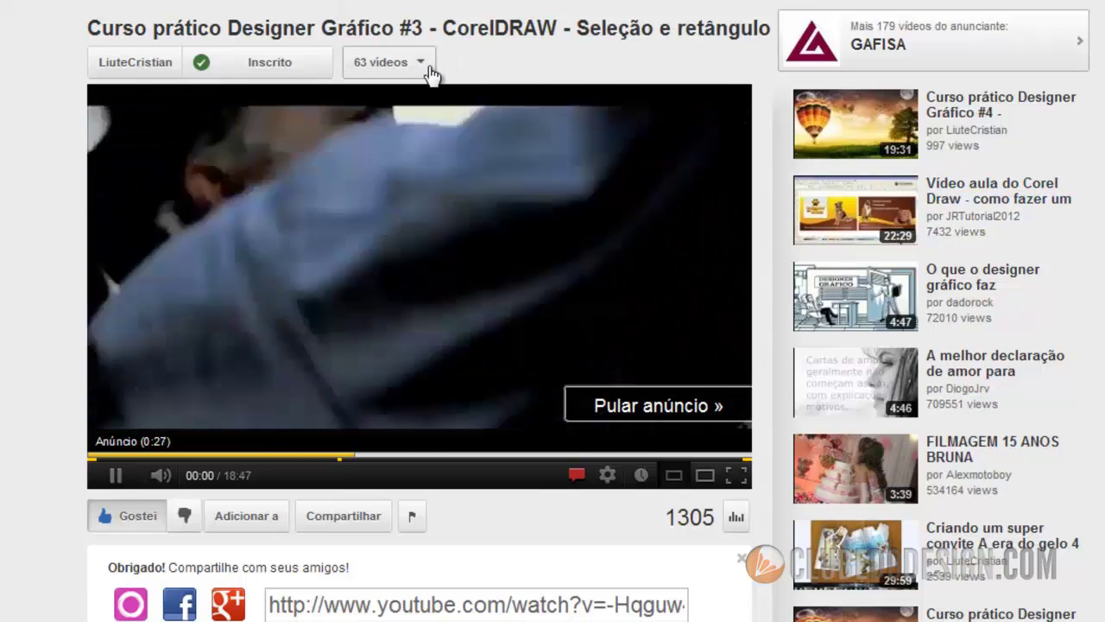
Expand the channel's video list above the player and browse its pages forward to page 4 and back to page 1.
click(426, 65)
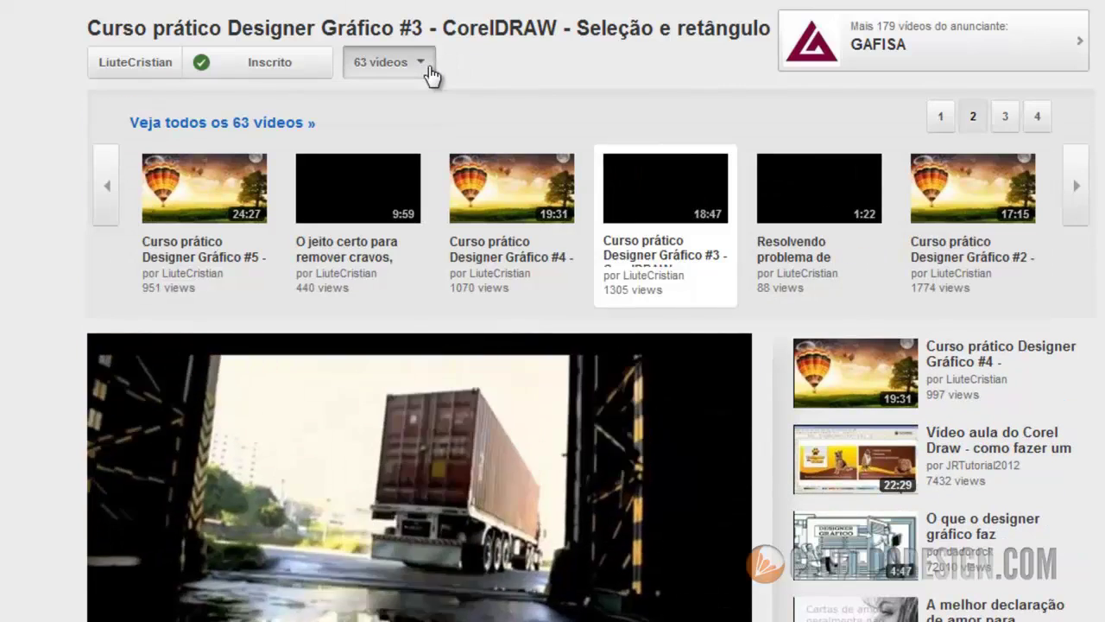
click(1077, 201)
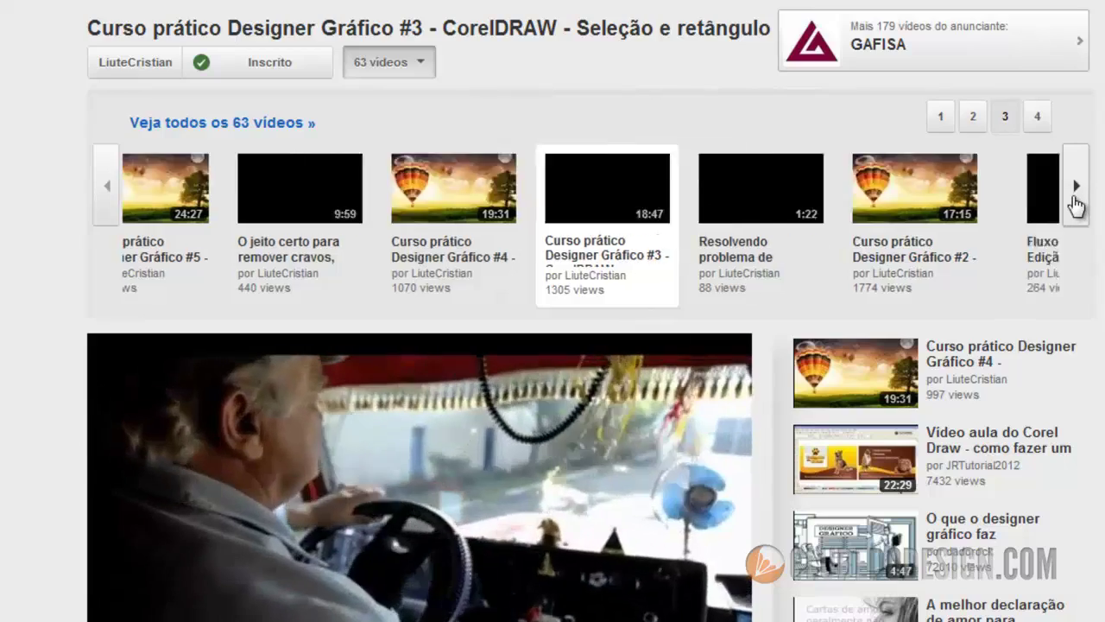
click(1076, 201)
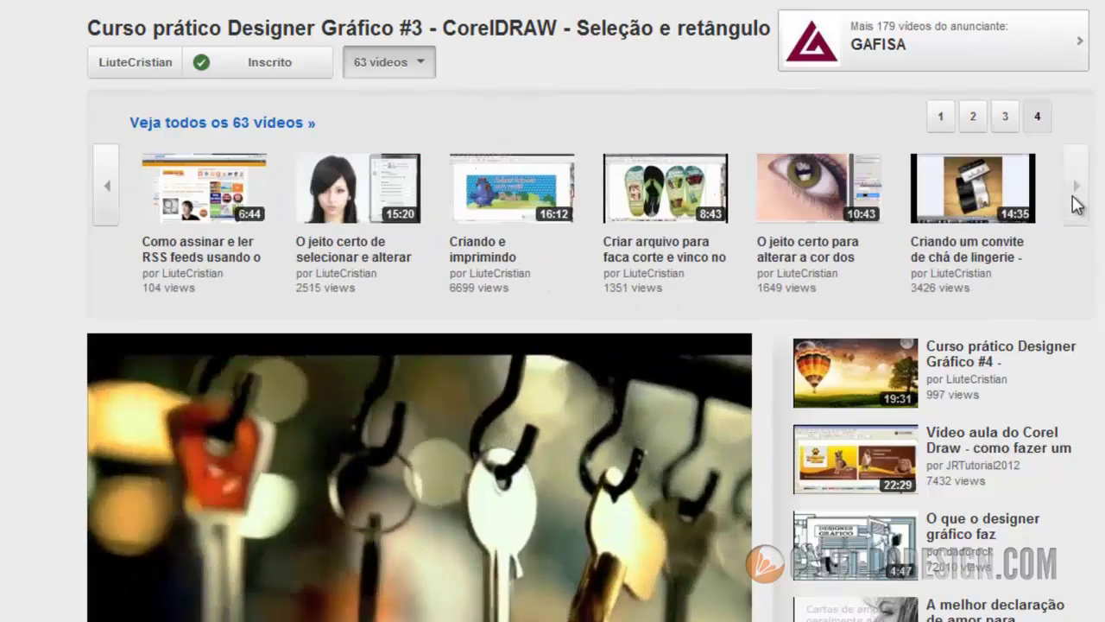
click(105, 194)
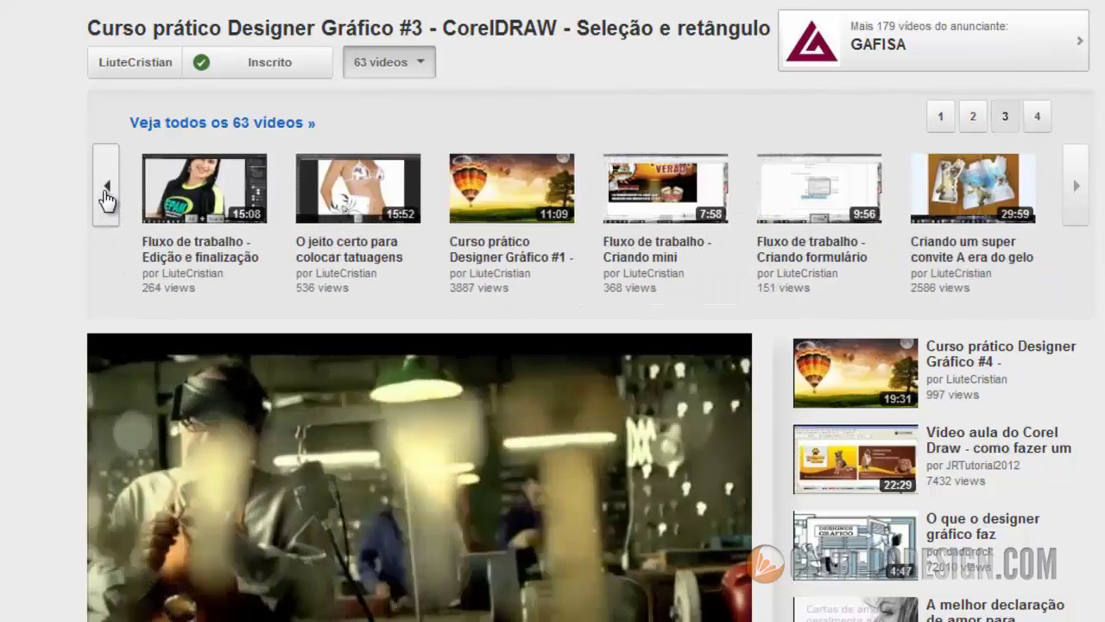
click(106, 197)
click(105, 197)
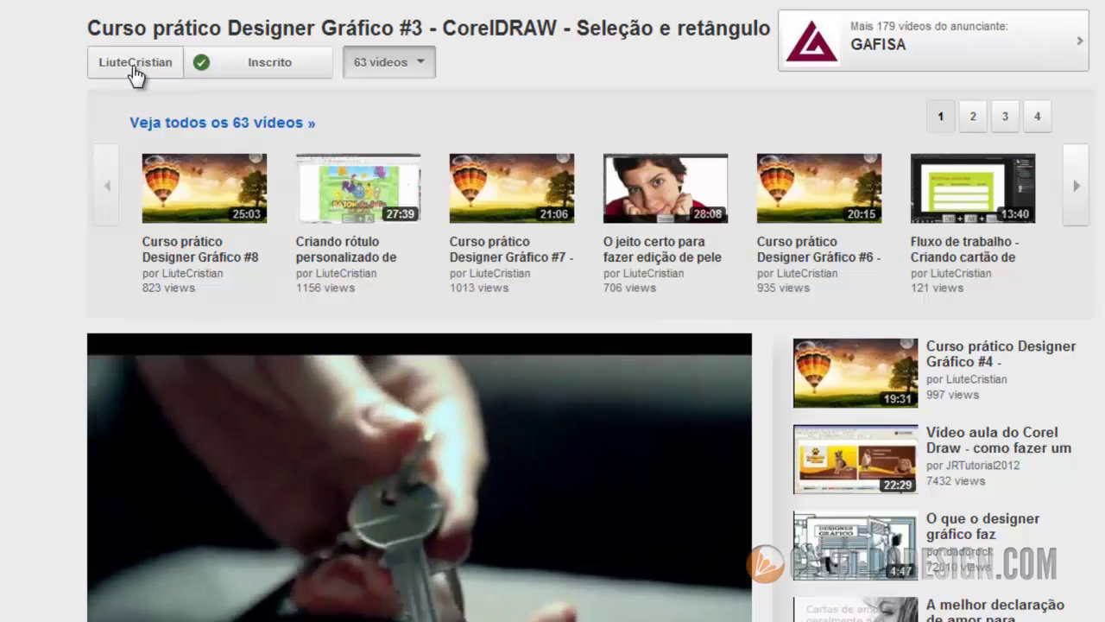
Open the Clube do Design channel page and look through its Feed activity and its Em destaque section.
click(135, 75)
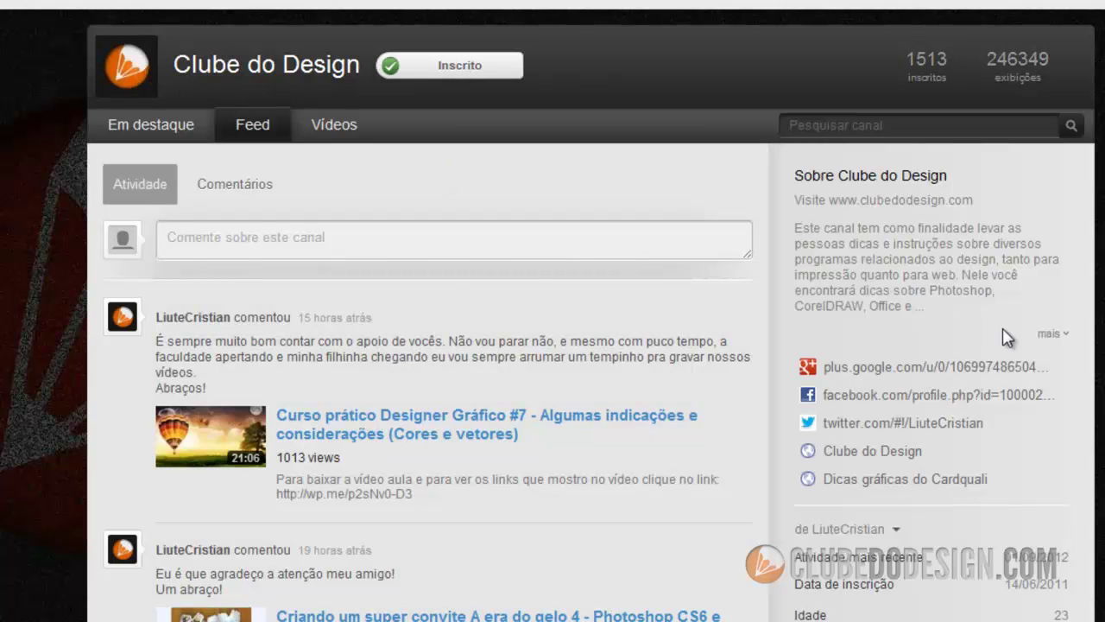
scroll(965, 339, down, 12)
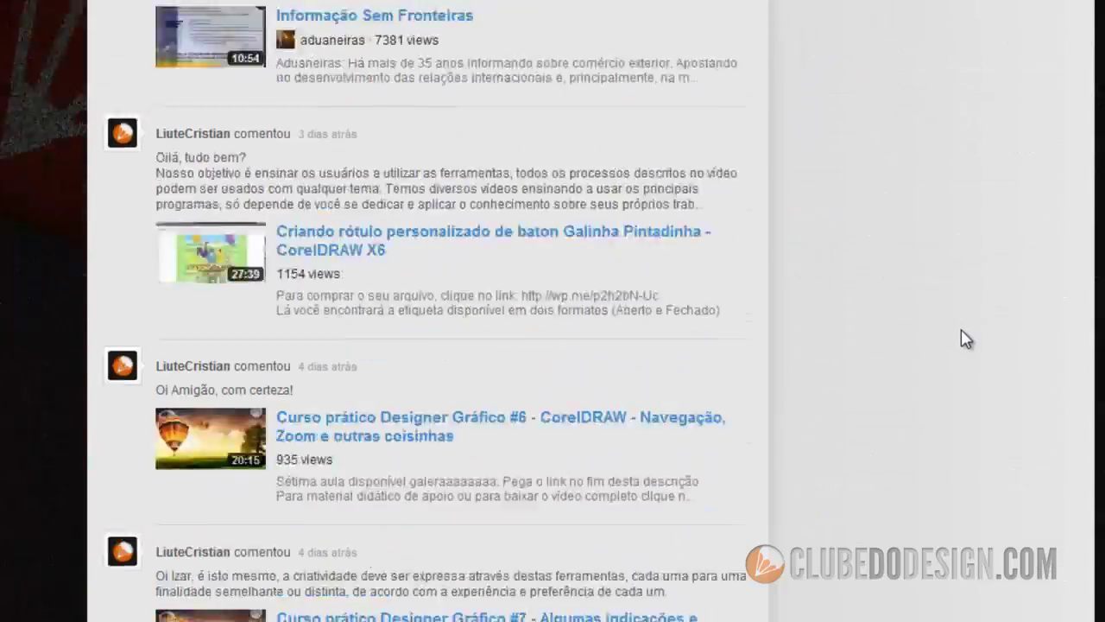
scroll(965, 338, down, 3)
scroll(965, 338, up, 15)
click(126, 160)
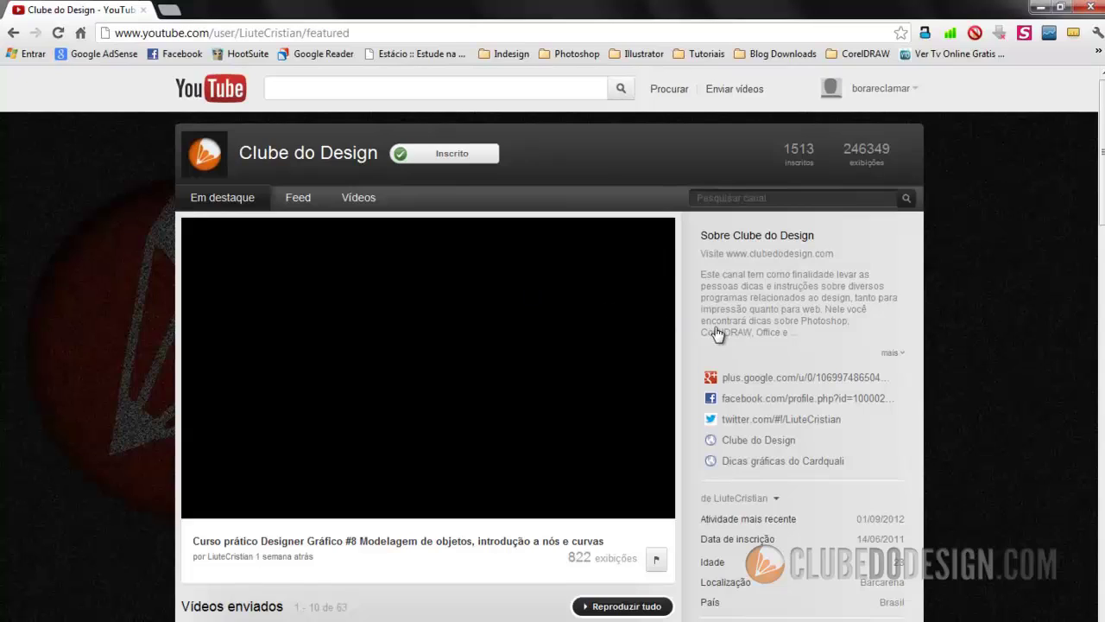
scroll(716, 334, down, 3)
scroll(716, 333, up, 3)
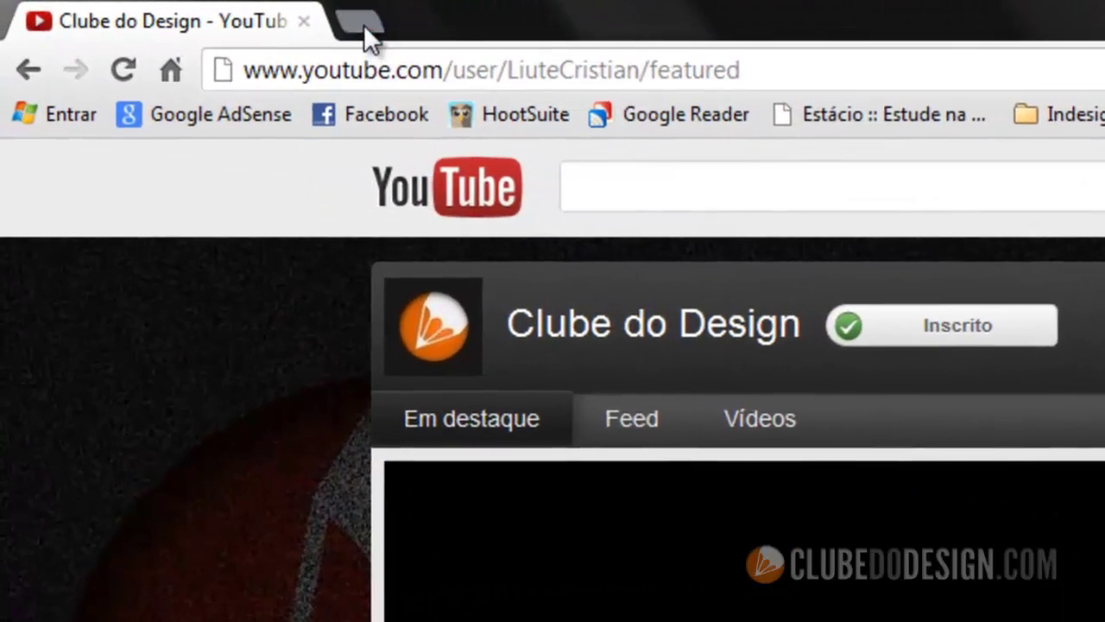
click(364, 24)
text(www.)
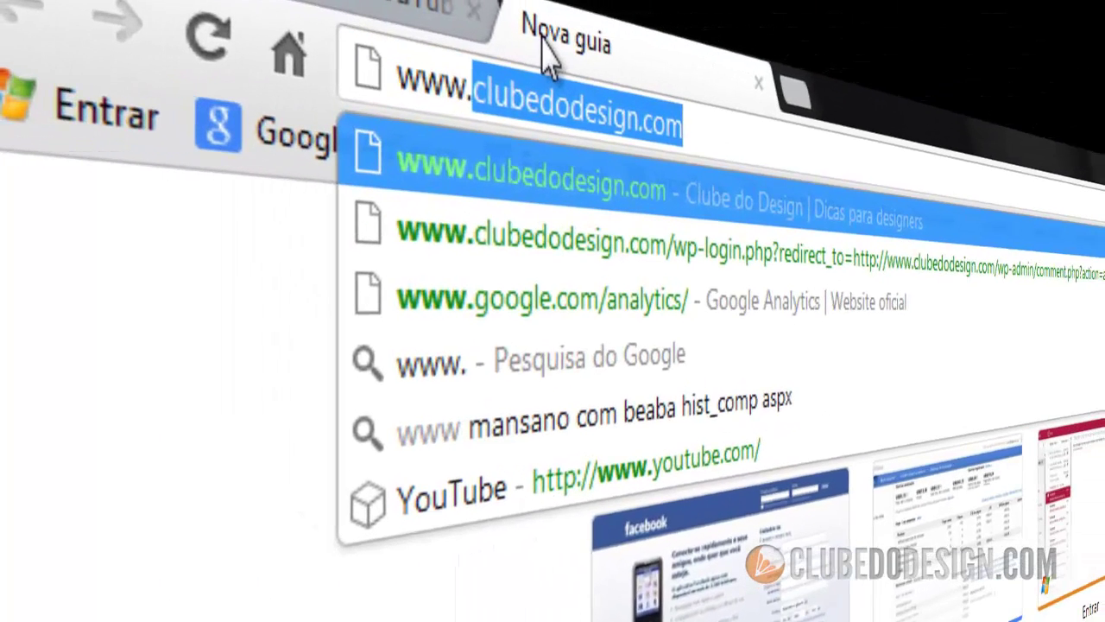
text(clubedodesign)
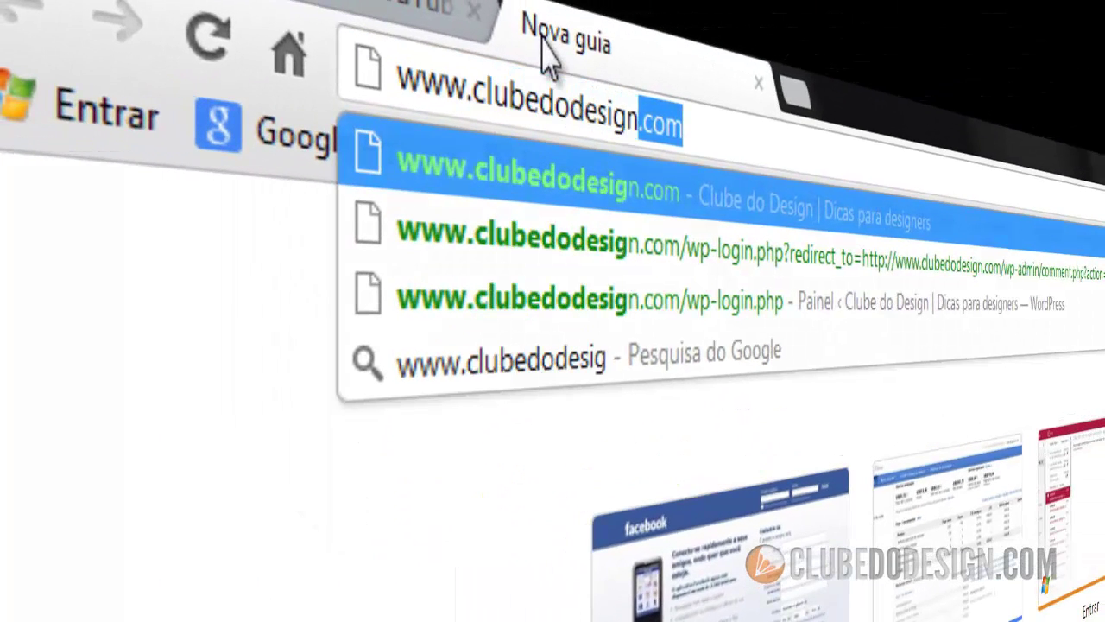